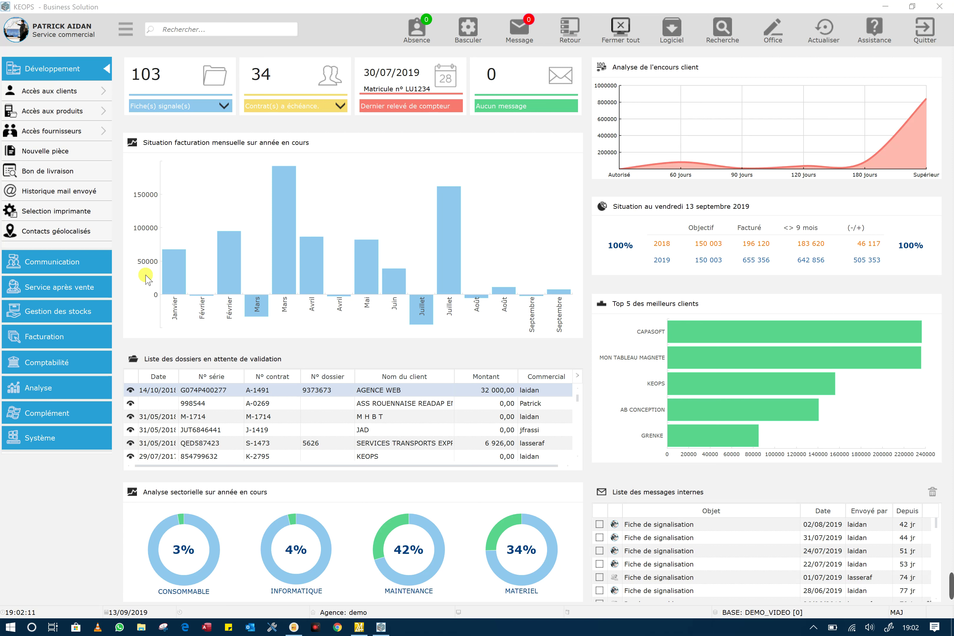
- Start a new accounting journal in the bank journals list, with type Banque and code CA
{"action": "left_click", "coordinate": [63, 362]}
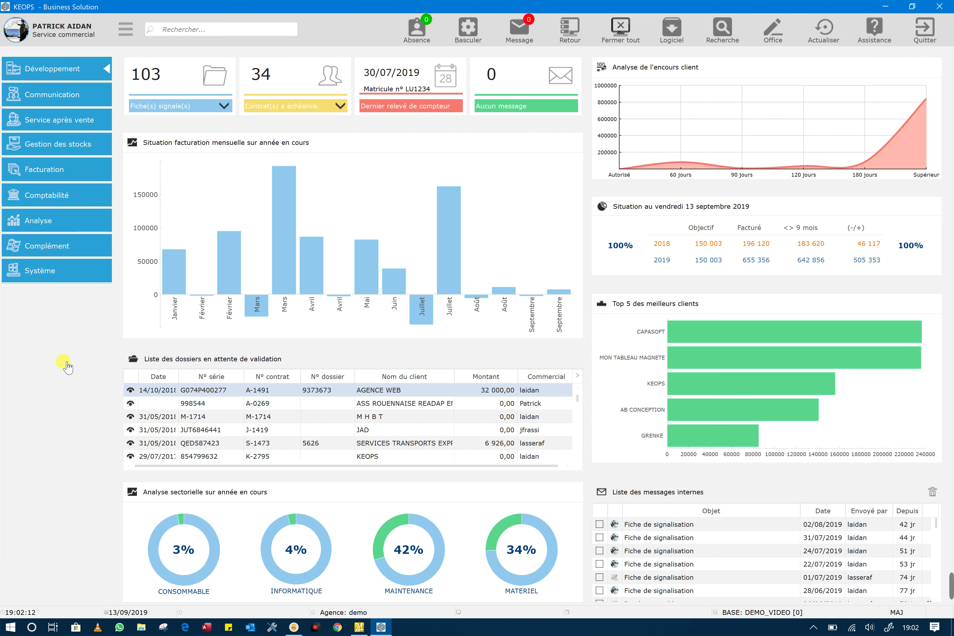
{"action": "left_click", "coordinate": [103, 236]}
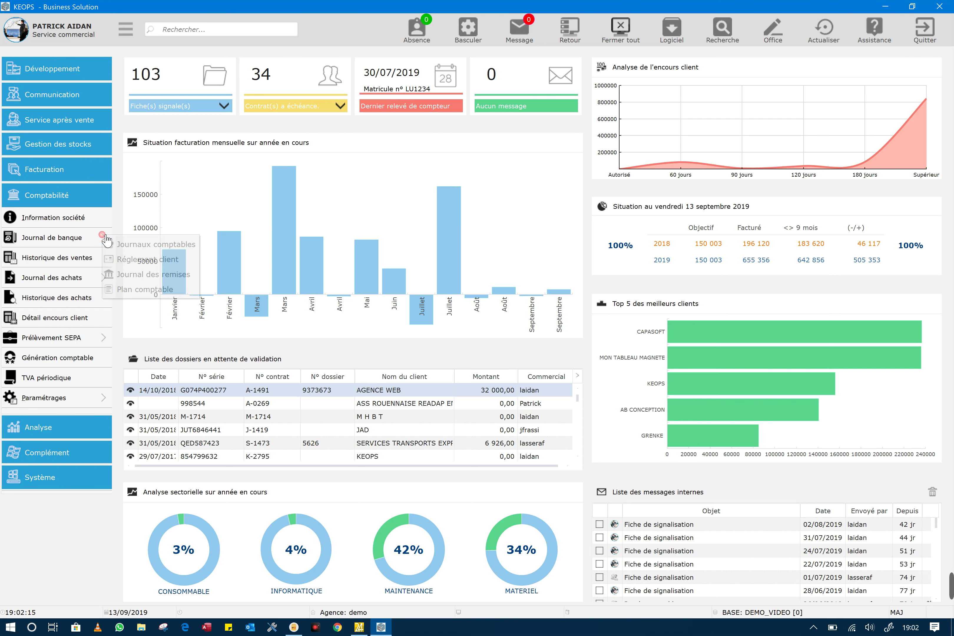
{"action": "left_click", "coordinate": [163, 245]}
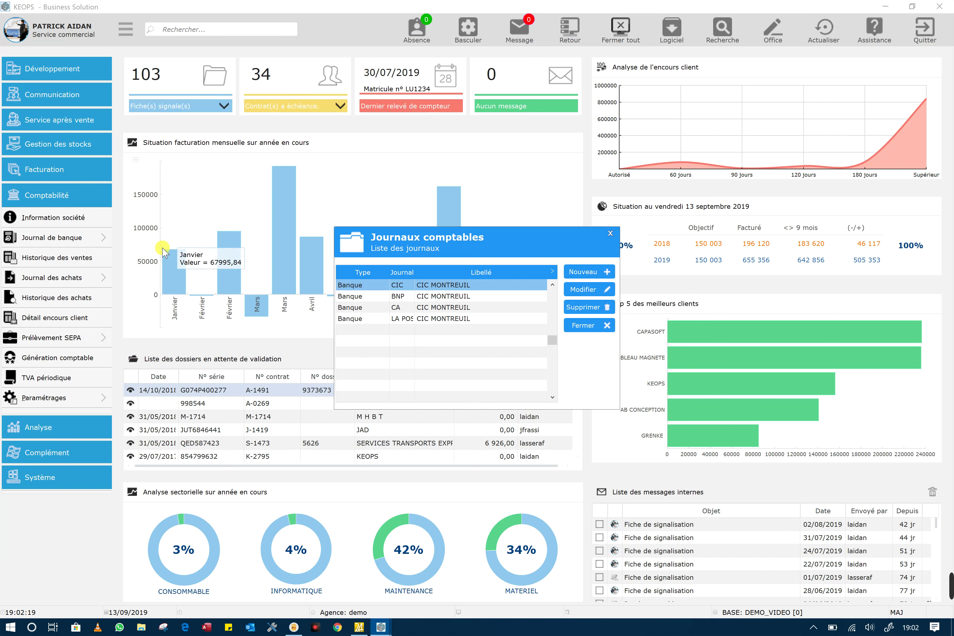
{"action": "left_click", "coordinate": [579, 272]}
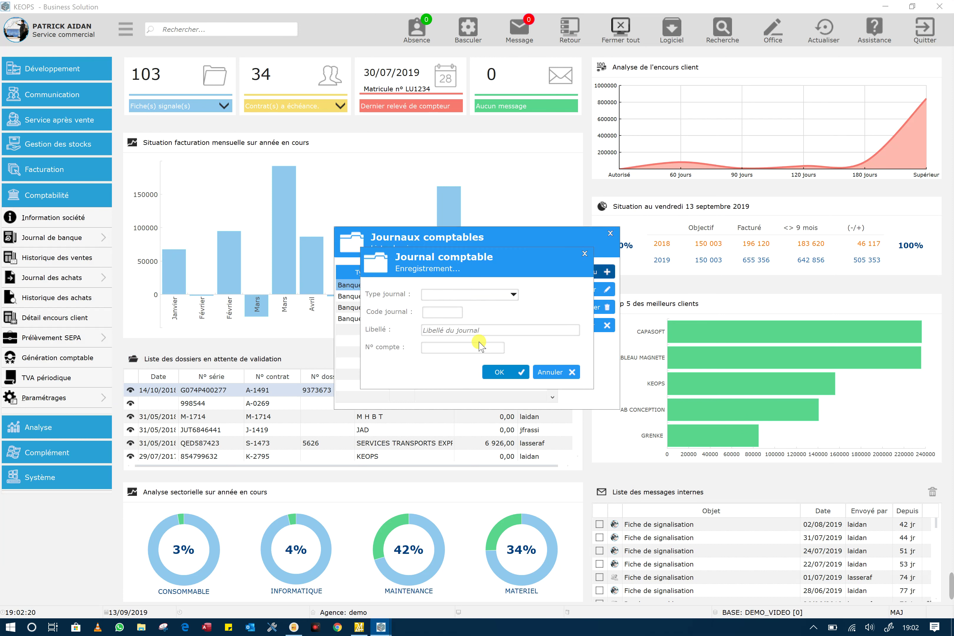
{"action": "left_click", "coordinate": [514, 295]}
{"action": "left_click", "coordinate": [438, 320]}
{"action": "left_click", "coordinate": [432, 311]}
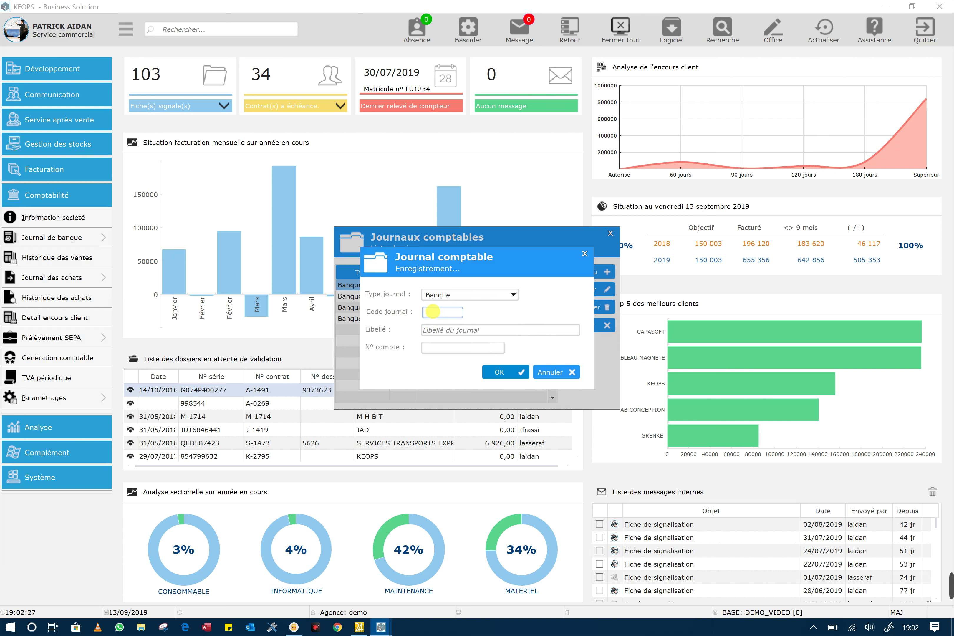
{"action": "type", "text": "CA"}
- Label the new journal CREDIT AGRICOLE, set its ledger account to 51200001, save it and close the journals list
{"action": "left_click", "coordinate": [450, 328]}
{"action": "type", "text": "CREDI"}
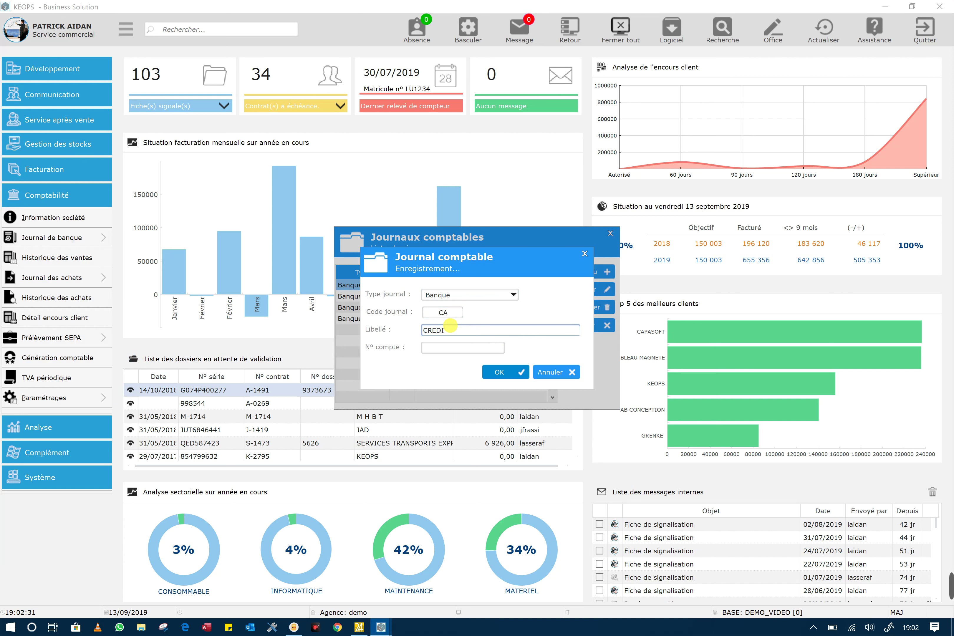
{"action": "type", "text": "T AGRICOLE"}
{"action": "left_click", "coordinate": [436, 347]}
{"action": "type", "text": "51200"}
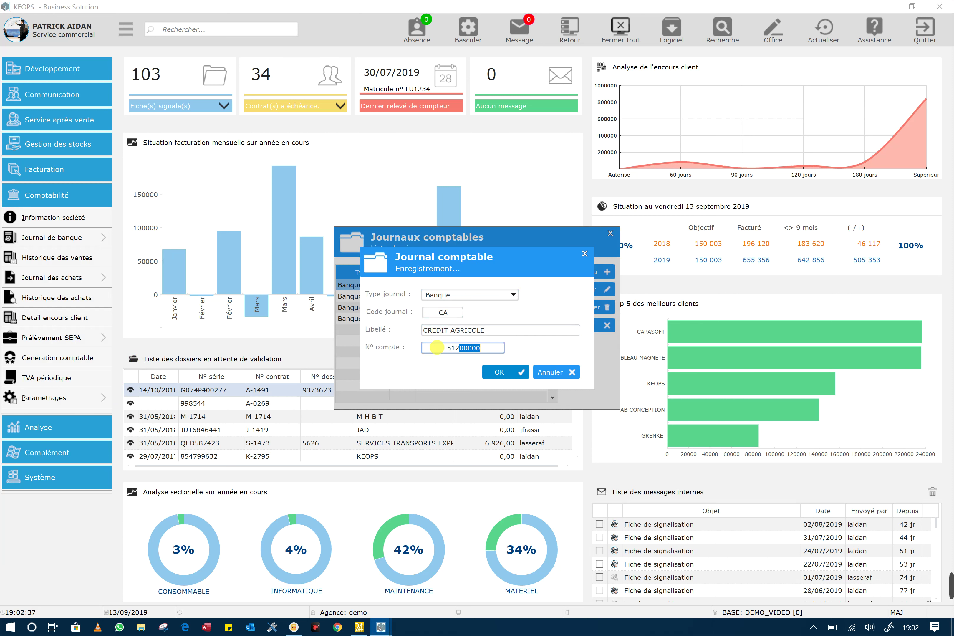
{"action": "type", "text": "001"}
{"action": "left_click", "coordinate": [419, 322]}
{"action": "left_click", "coordinate": [476, 342]}
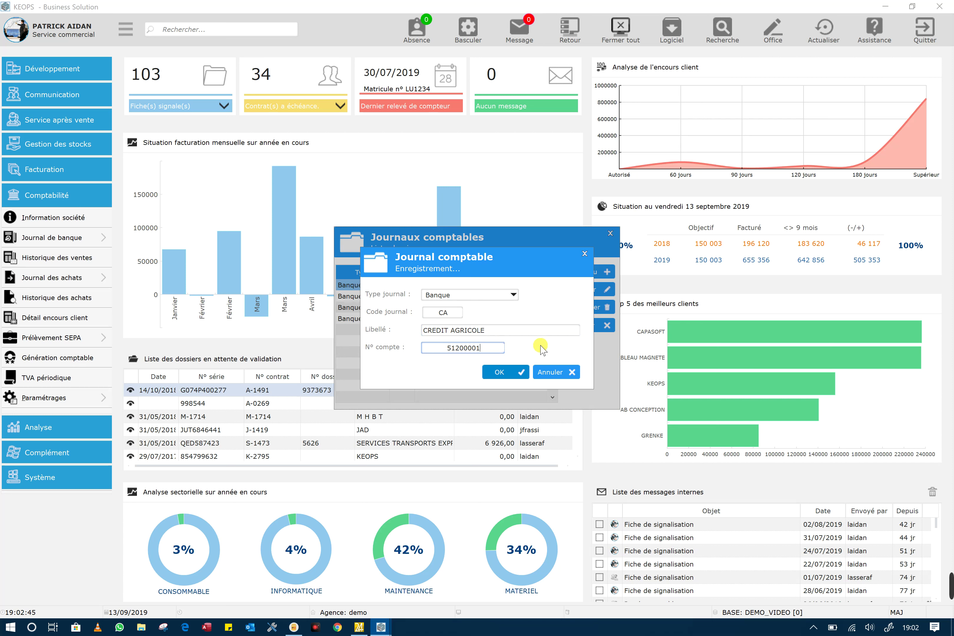
{"action": "right_click", "coordinate": [502, 370]}
{"action": "left_click", "coordinate": [491, 380]}
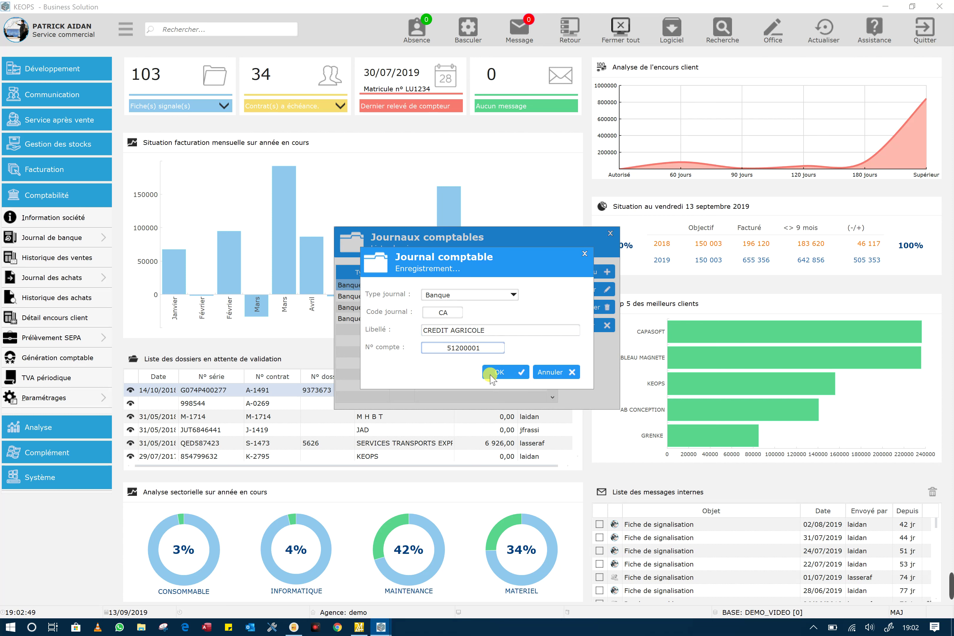
{"action": "left_click", "coordinate": [492, 380]}
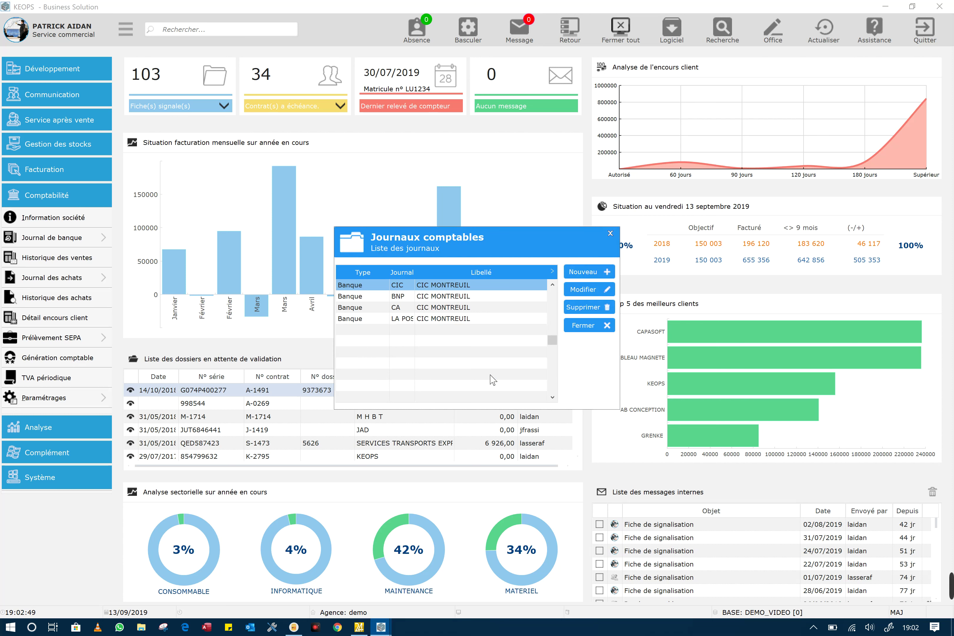
{"action": "left_click", "coordinate": [588, 326]}
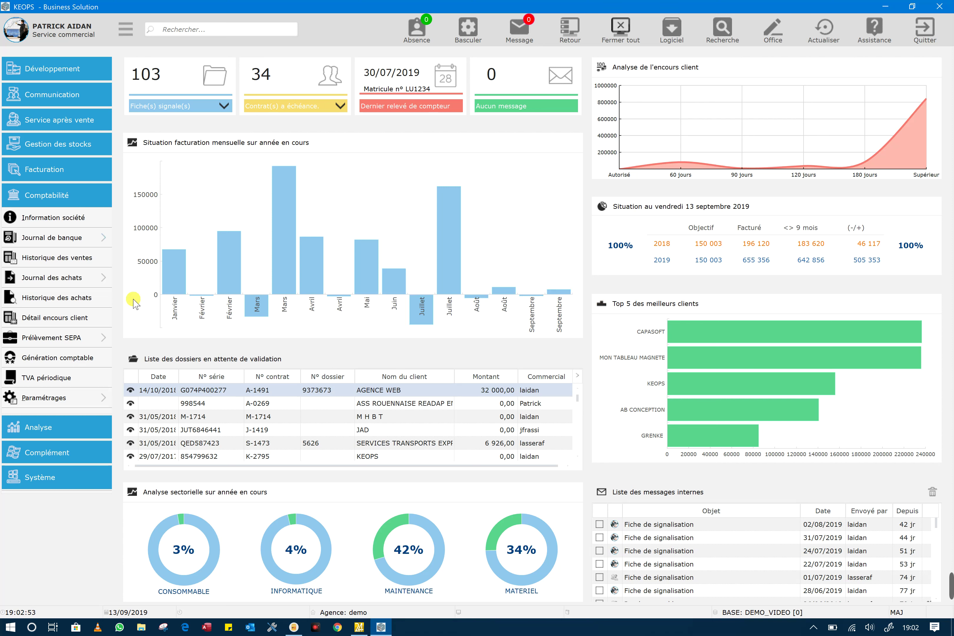
- List the sales documents in the Facturation module for the period starting 01/08/2019
{"action": "left_click", "coordinate": [80, 175]}
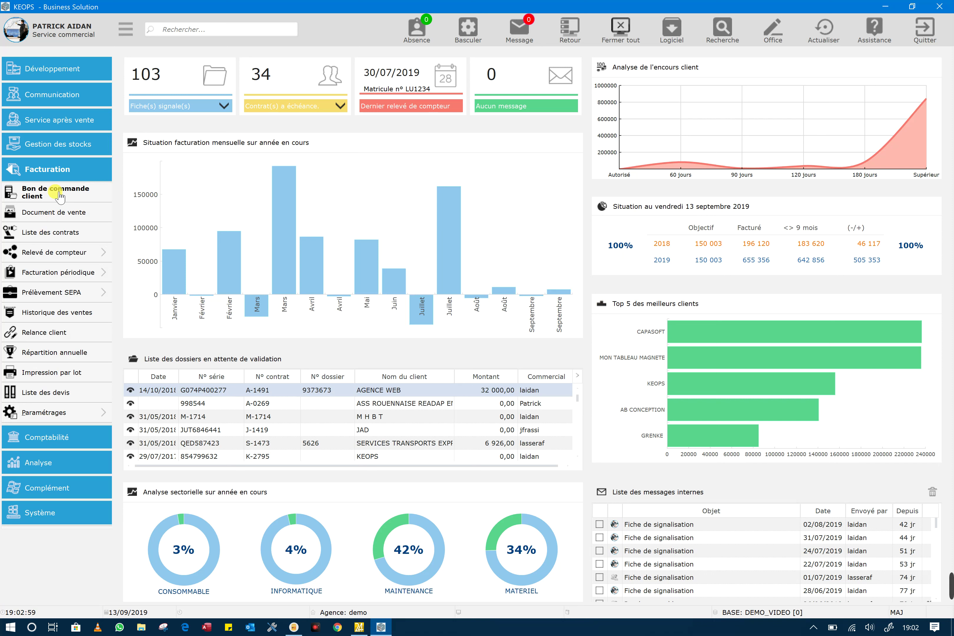
{"action": "left_click", "coordinate": [52, 218]}
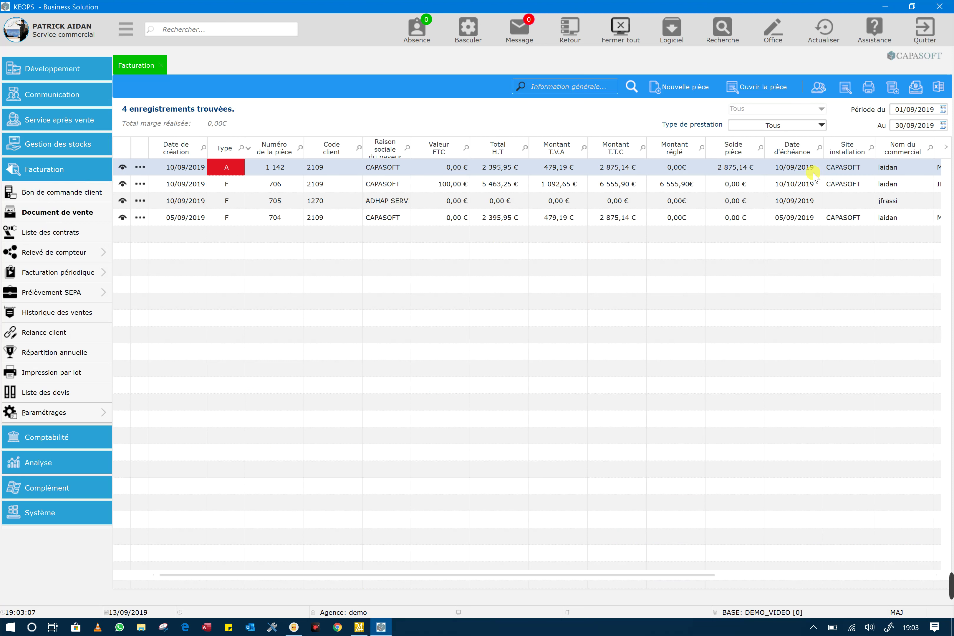
{"action": "left_click", "coordinate": [944, 109]}
{"action": "left_click", "coordinate": [860, 123]}
{"action": "left_click", "coordinate": [901, 148]}
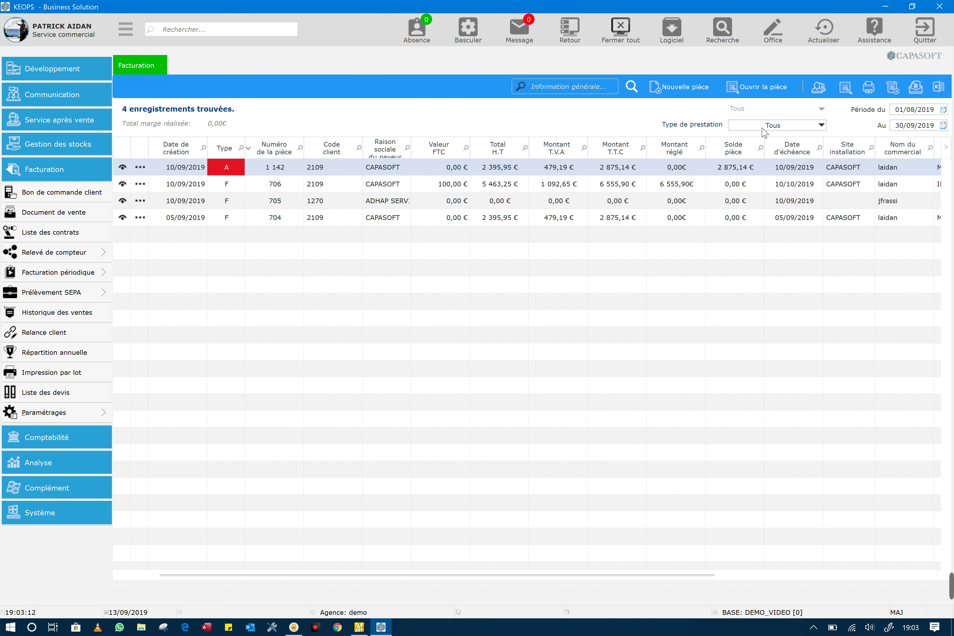
{"action": "left_click", "coordinate": [632, 86]}
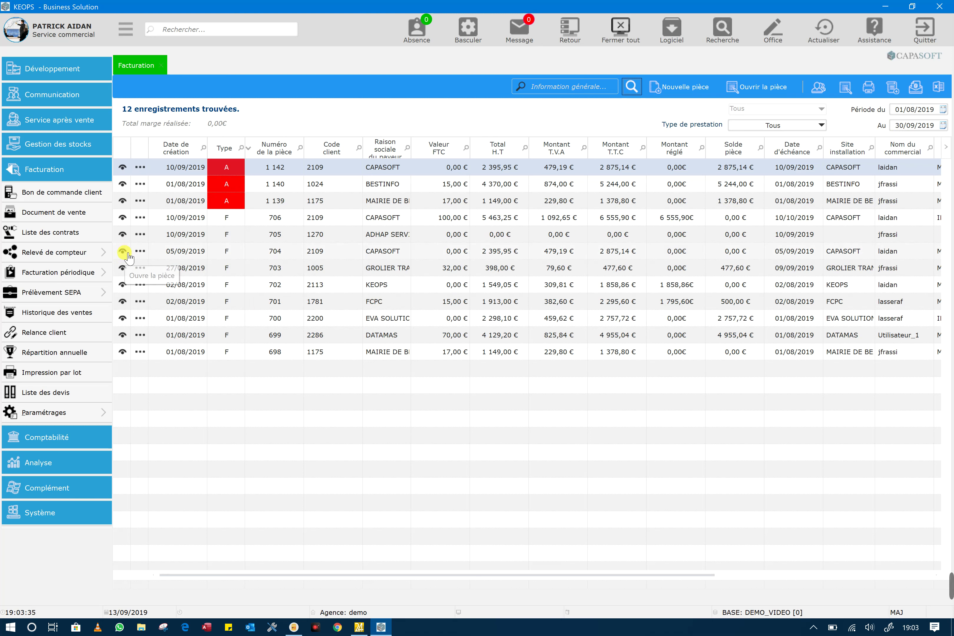
- Open the DATAMAS invoice dated 01/08/2019, check its remaining balance and close it
{"action": "left_click", "coordinate": [681, 335]}
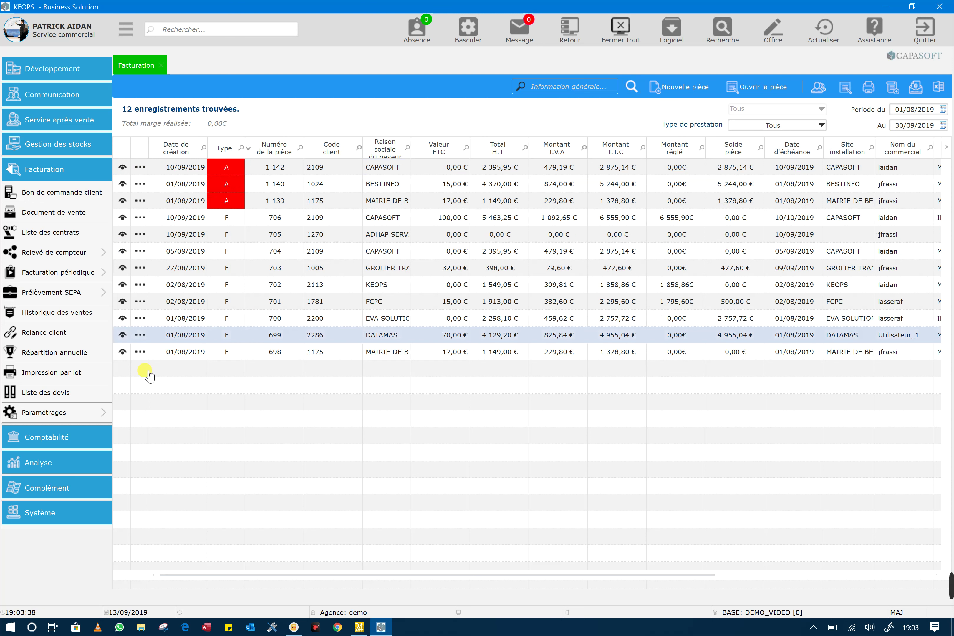
{"action": "left_click", "coordinate": [123, 336]}
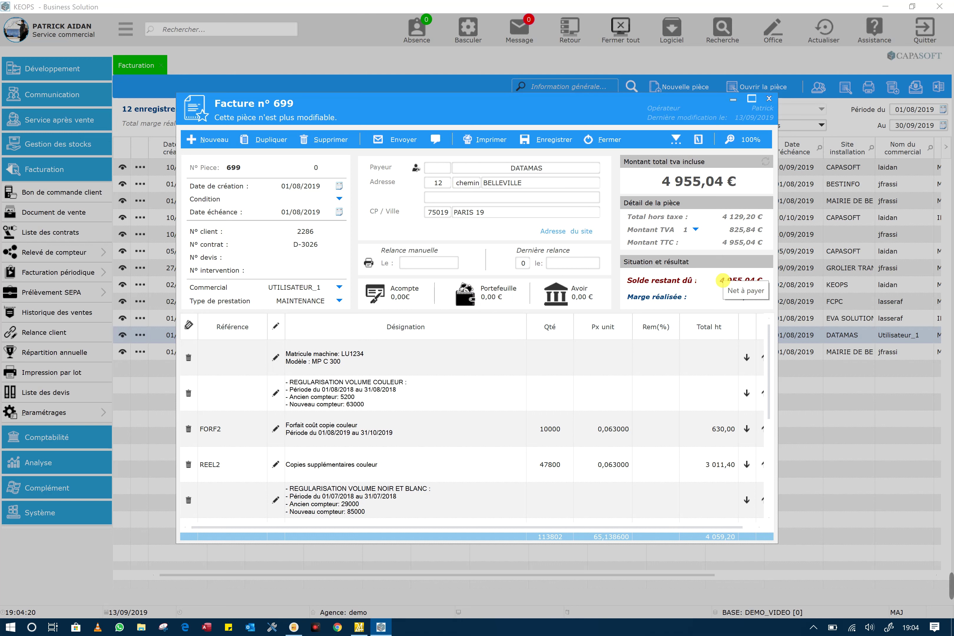
{"action": "left_click", "coordinate": [607, 142]}
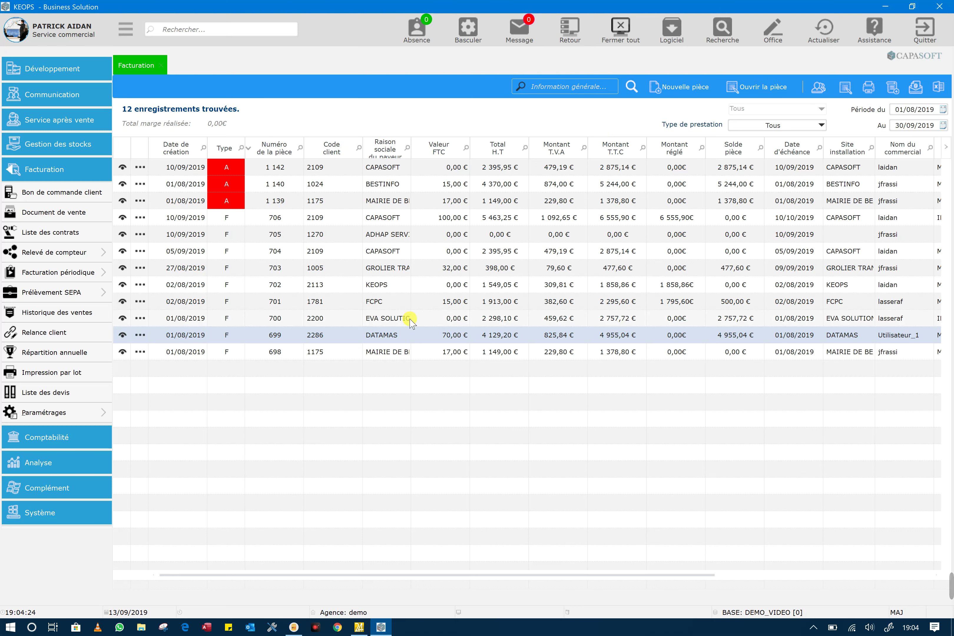
- Start registering a payment for the DATAMAS invoice, with bank journal CA and payment mode 1 (Chèque)
{"action": "left_click", "coordinate": [140, 336]}
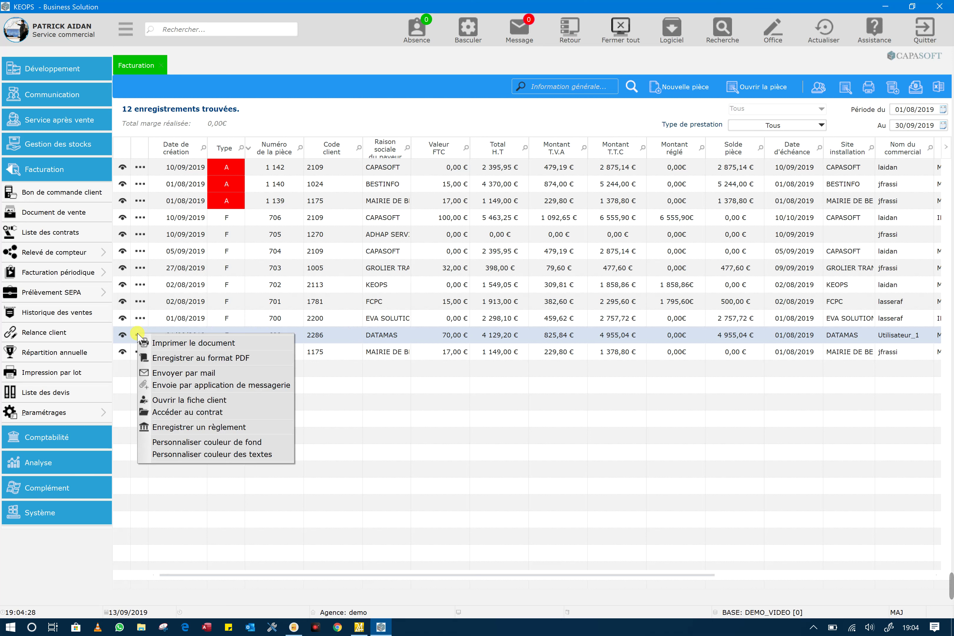
{"action": "left_click", "coordinate": [203, 427]}
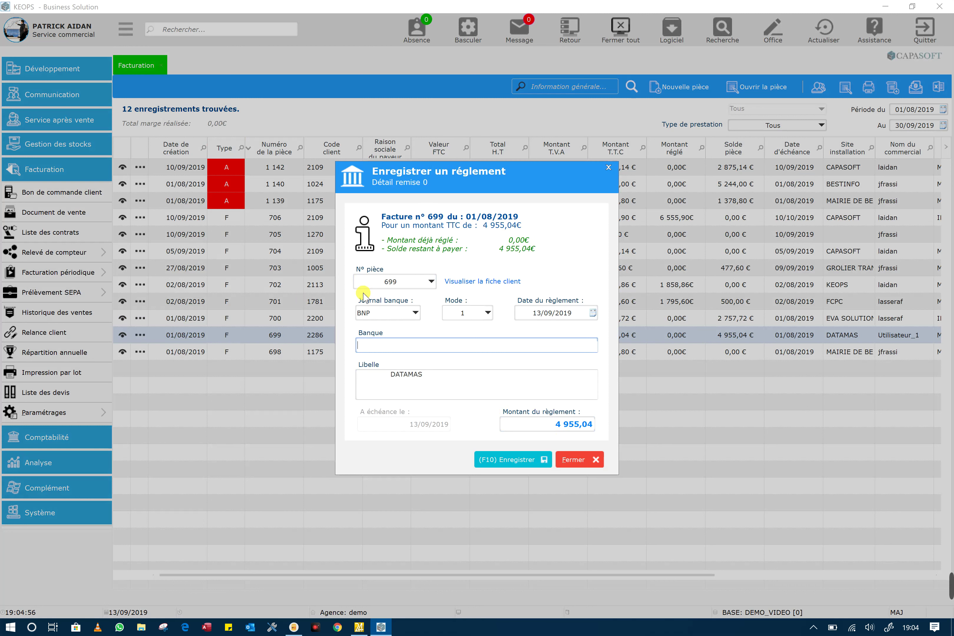
{"action": "left_click", "coordinate": [415, 313]}
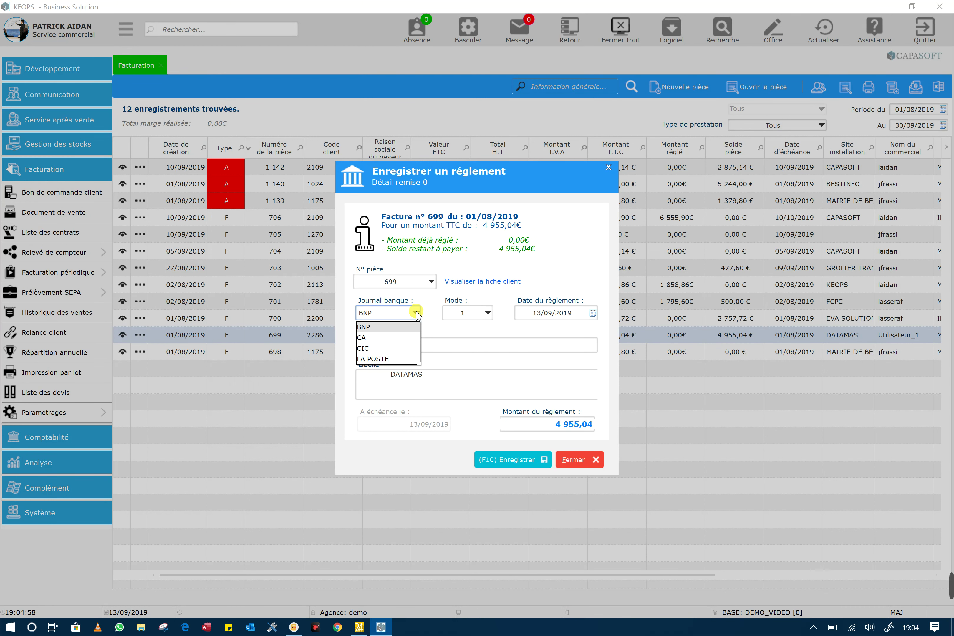
{"action": "left_click", "coordinate": [368, 337]}
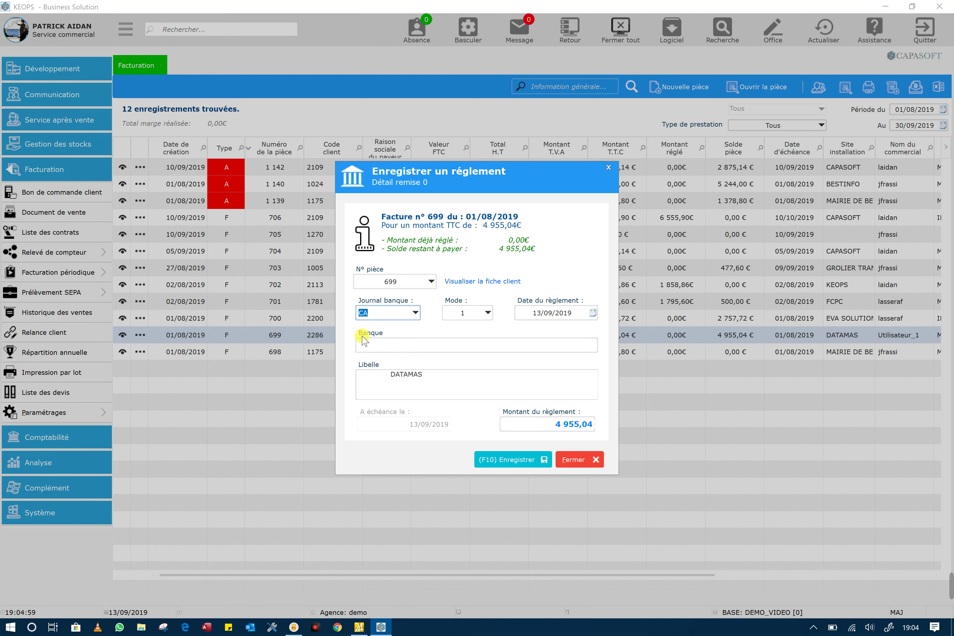
{"action": "left_click", "coordinate": [488, 314]}
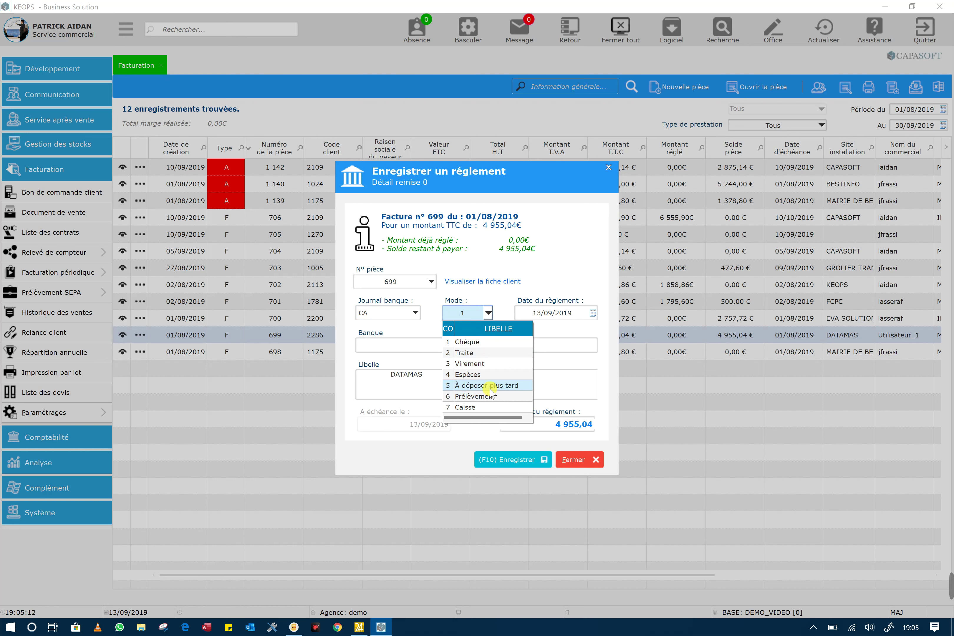
{"action": "left_click", "coordinate": [464, 342]}
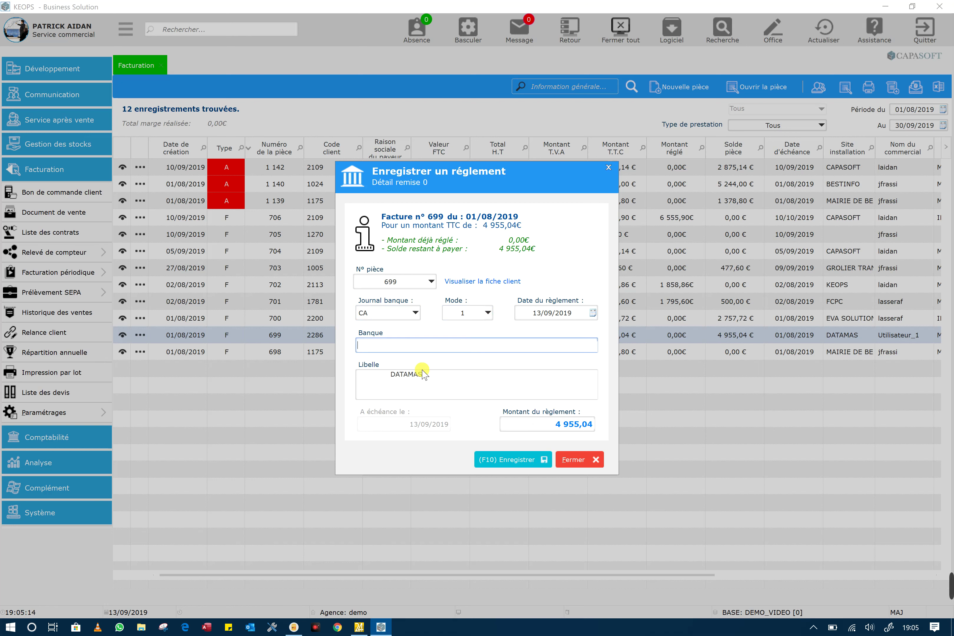
- Enter CHEQUE N° with the cheque number as the bank reference and label the payment "REGLEMENT SUR FACTURE DU..."
{"action": "type", "text": "CHEQUE "}
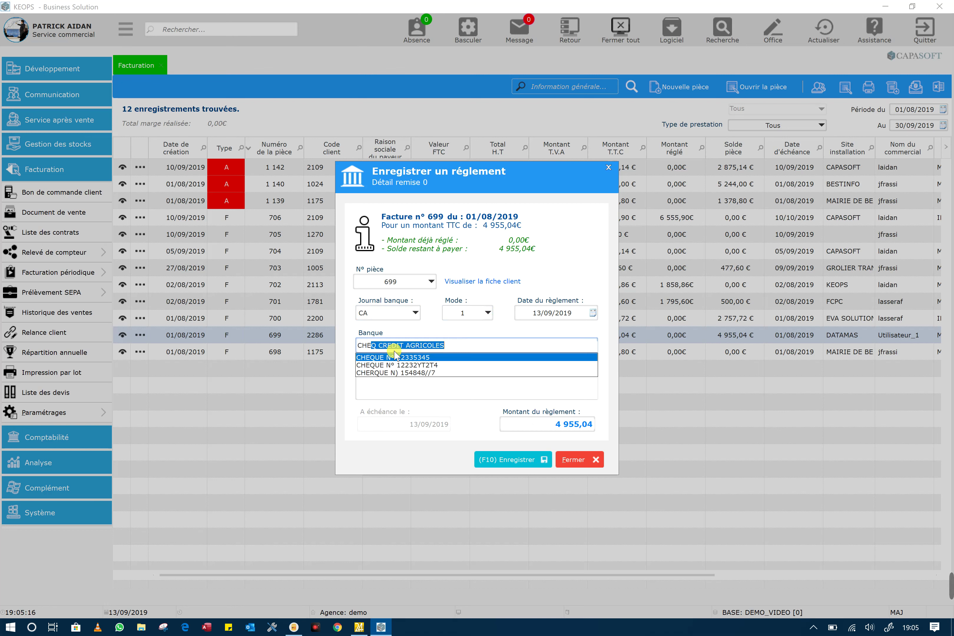
{"action": "type", "text": "N° 123"}
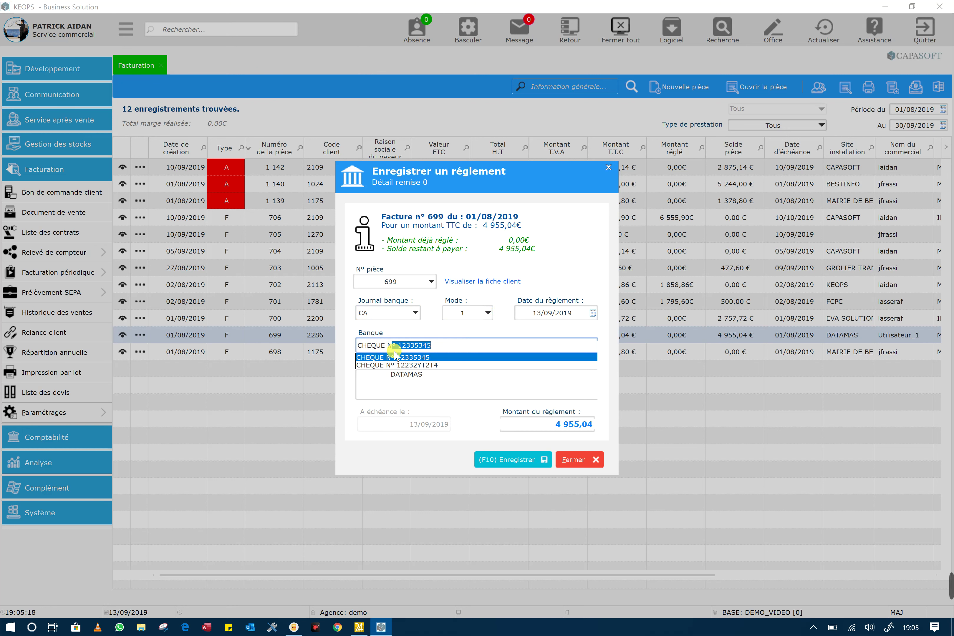
{"action": "type", "text": "423535"}
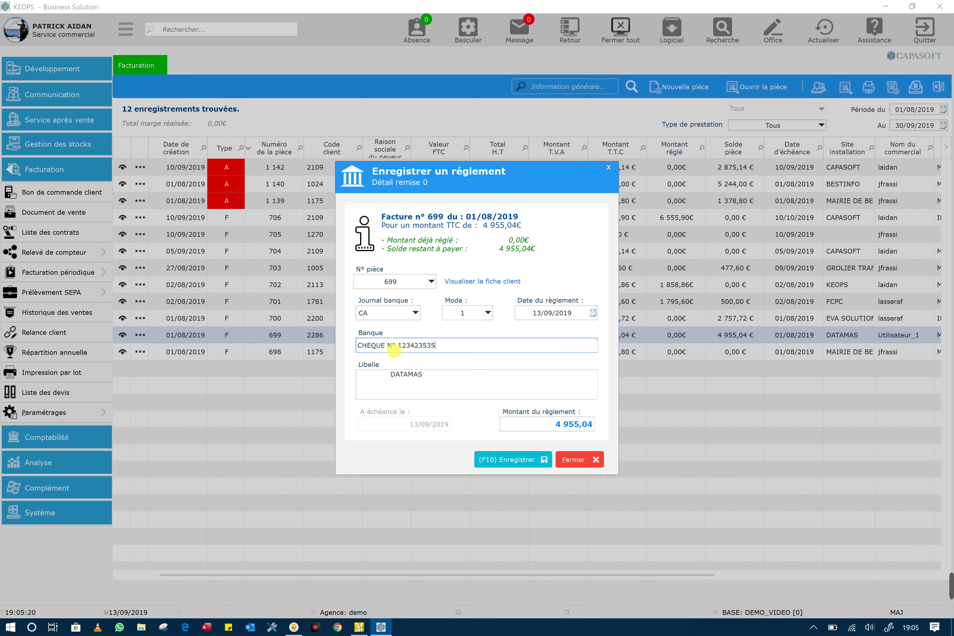
{"action": "key", "text": "Tab"}
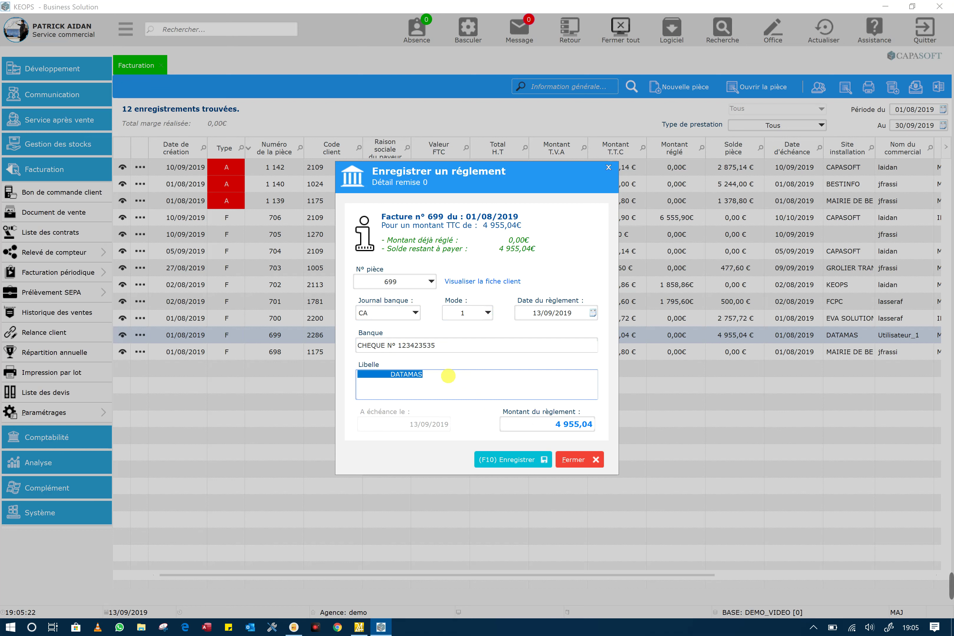
{"action": "type", "text": "R"}
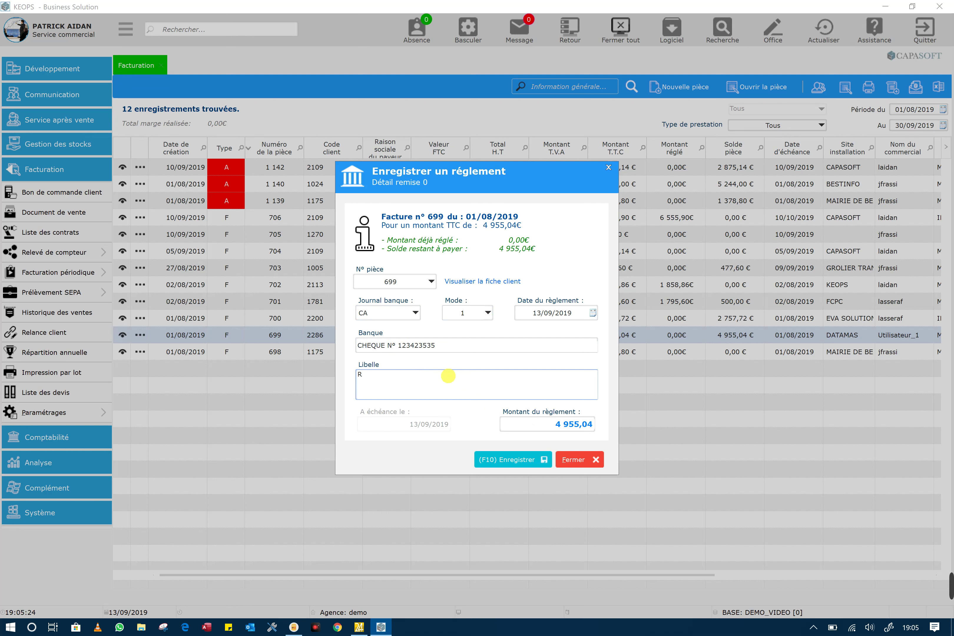
{"action": "type", "text": "EGLEMENT SUR FACTURE DU..."}
- Set the payment amount to 955,04 and save the payment
{"action": "left_click", "coordinate": [544, 425]}
{"action": "type", "text": "8"}
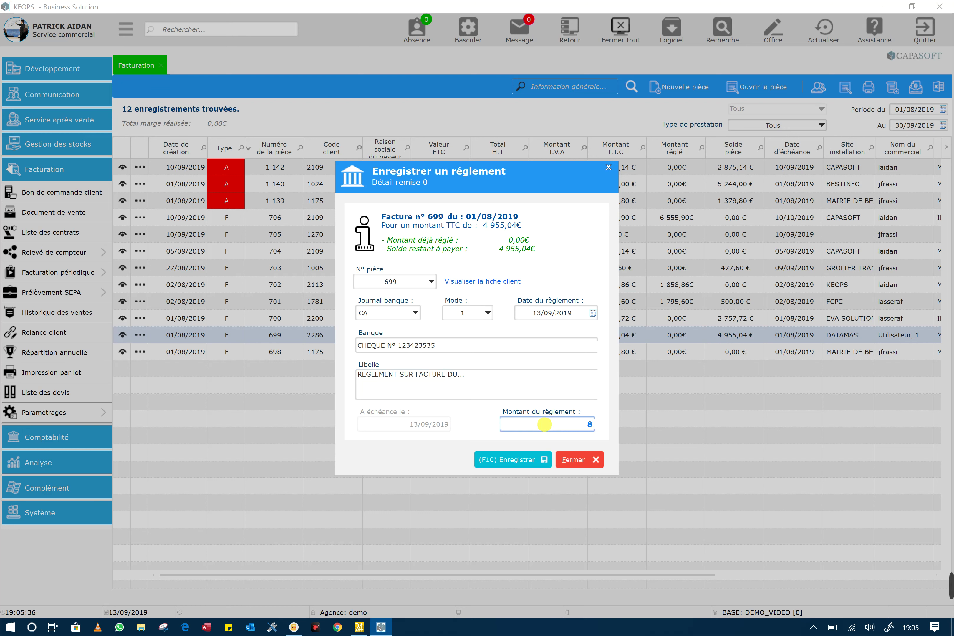
{"action": "type", "text": "955,04"}
{"action": "left_click", "coordinate": [527, 460]}
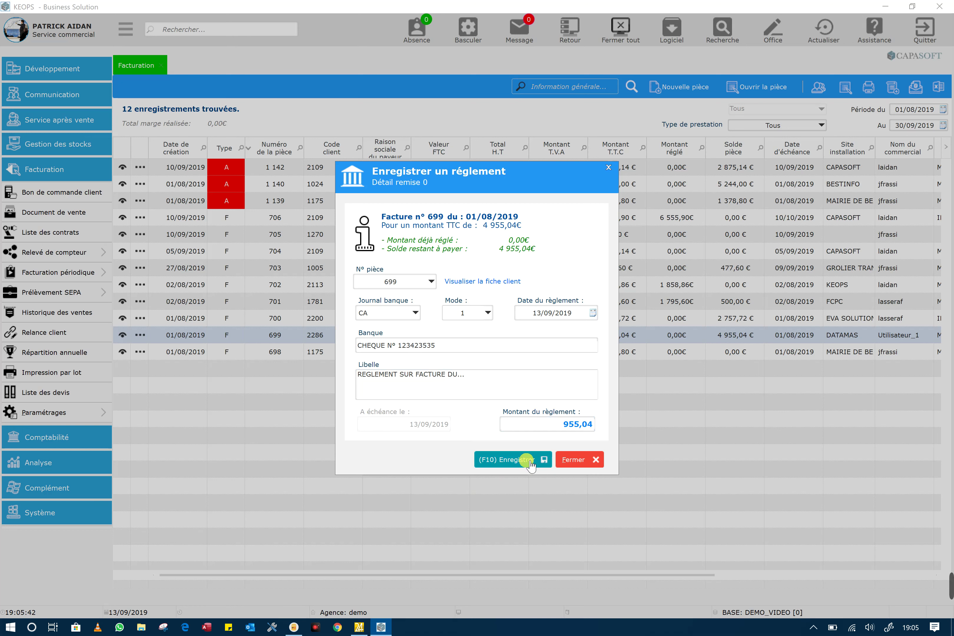
- Reopen the DATAMAS invoice, examine the payment details behind its Acompte amount, and close the invoice
{"action": "left_click", "coordinate": [125, 336]}
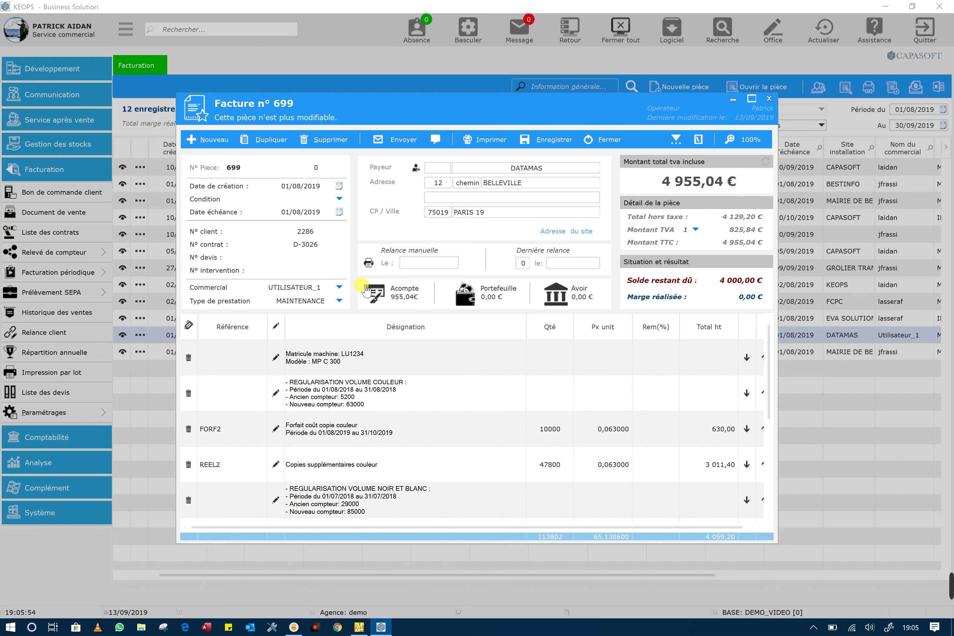
{"action": "left_click", "coordinate": [378, 293]}
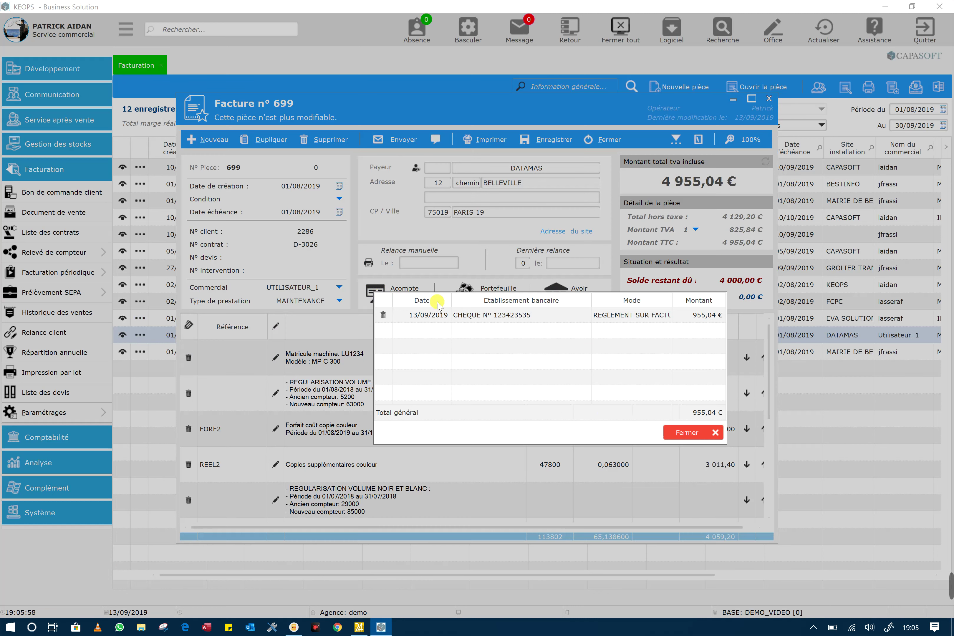
{"action": "left_click", "coordinate": [521, 314]}
{"action": "left_click", "coordinate": [686, 432]}
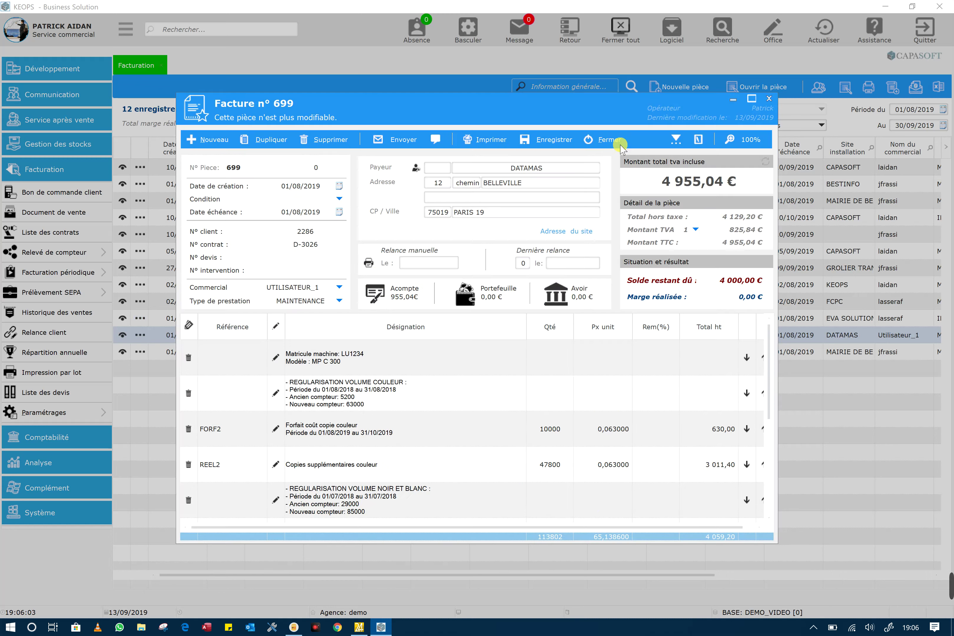
{"action": "left_click", "coordinate": [608, 142]}
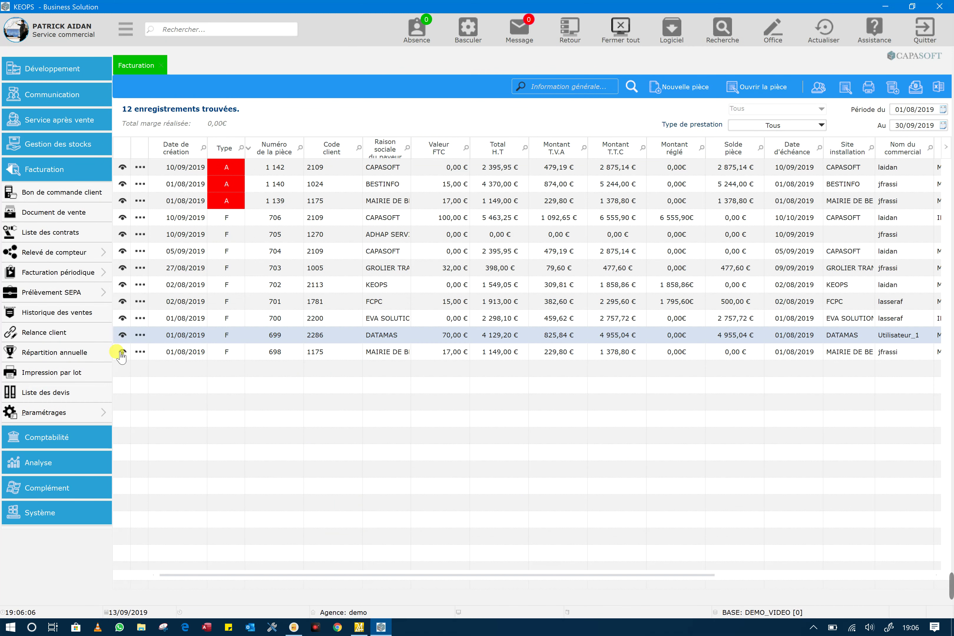
- Register a payment of 2 500,00 on the DATAMAS invoice with mode 3 (Virement) and save it
{"action": "left_click", "coordinate": [141, 335]}
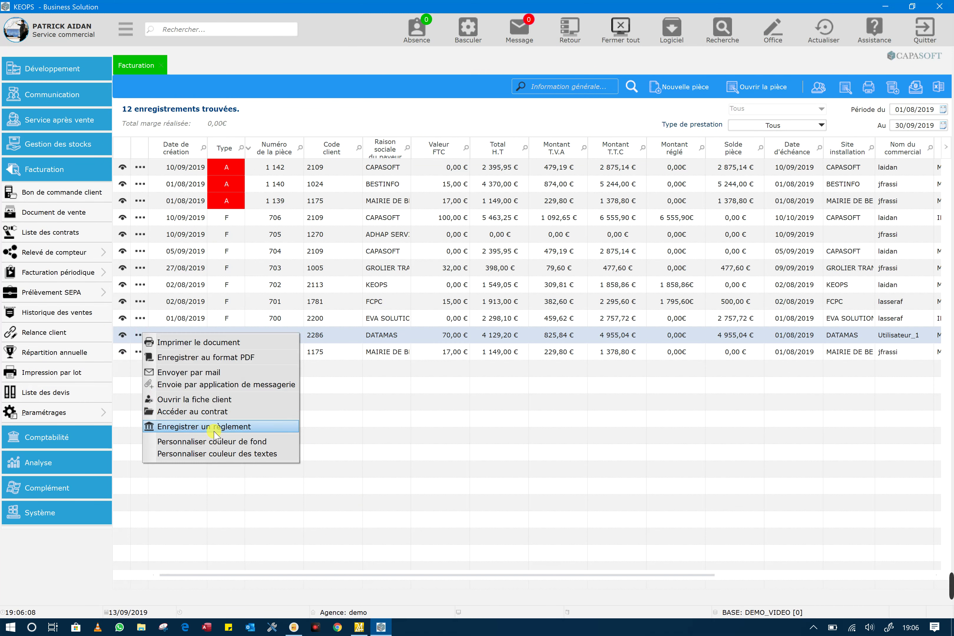
{"action": "left_click", "coordinate": [197, 429]}
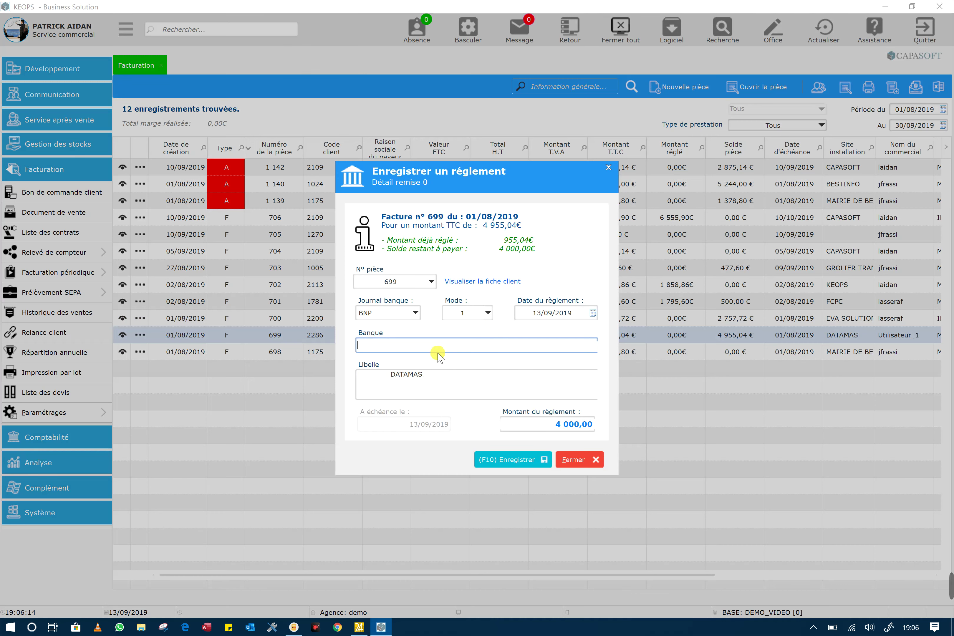
{"action": "left_click", "coordinate": [488, 312]}
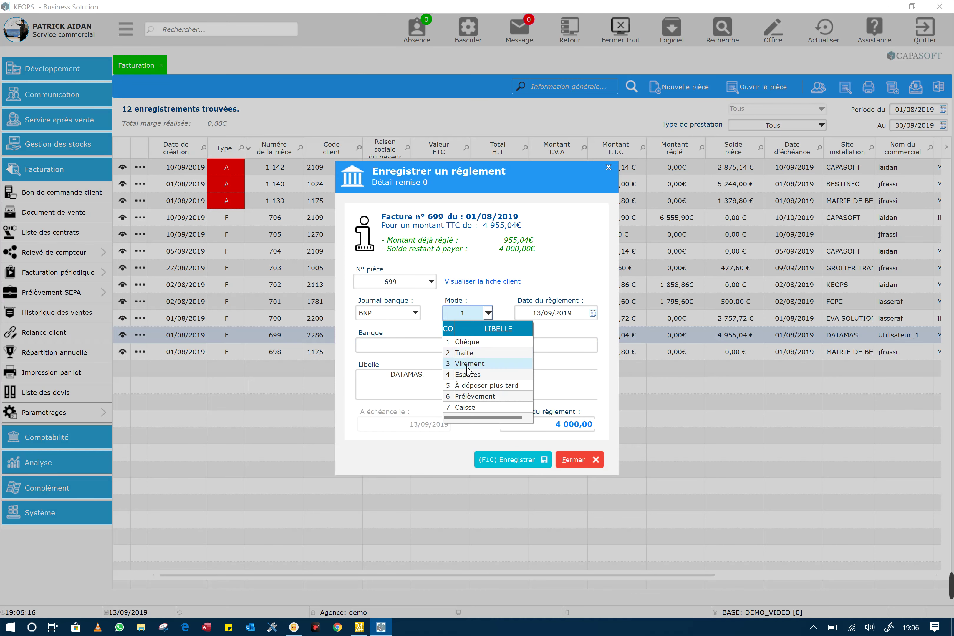
{"action": "left_click", "coordinate": [468, 364]}
{"action": "left_click", "coordinate": [533, 423]}
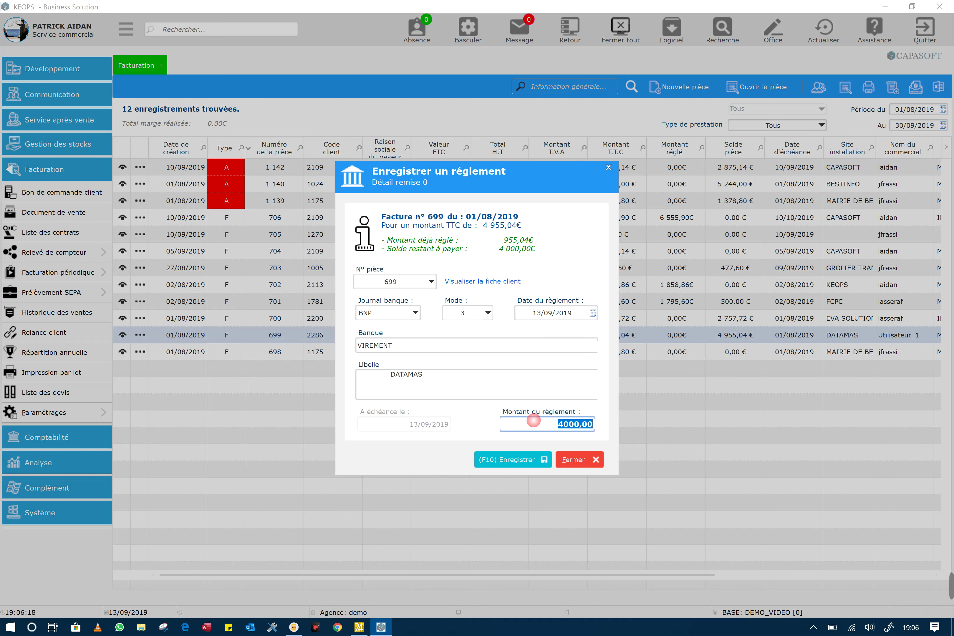
{"action": "type", "text": "2000"}
{"action": "key", "text": "BackSpace"}
{"action": "key", "text": "BackSpace"}
{"action": "type", "text": "2500"}
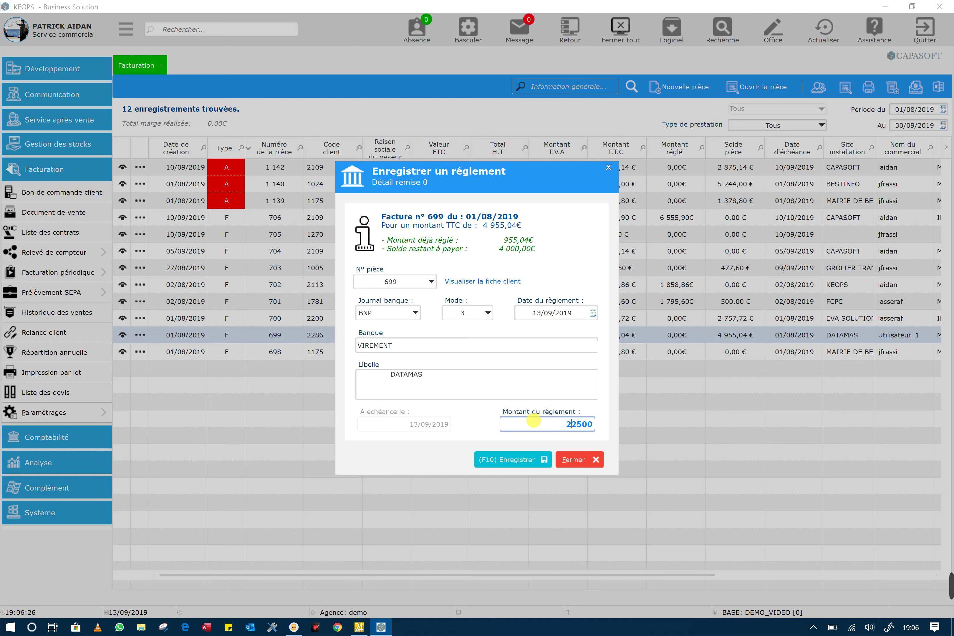
{"action": "left_click", "coordinate": [524, 460]}
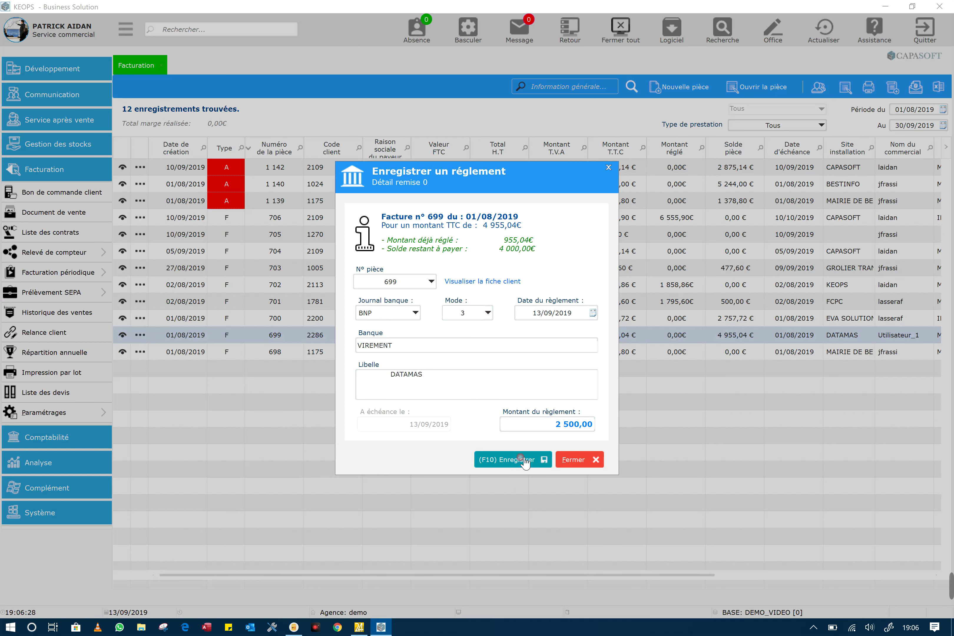
- Register another payment of 1 500,00 on the DATAMAS invoice with mode 6 (Prélèvement) and save it
{"action": "left_click", "coordinate": [140, 335]}
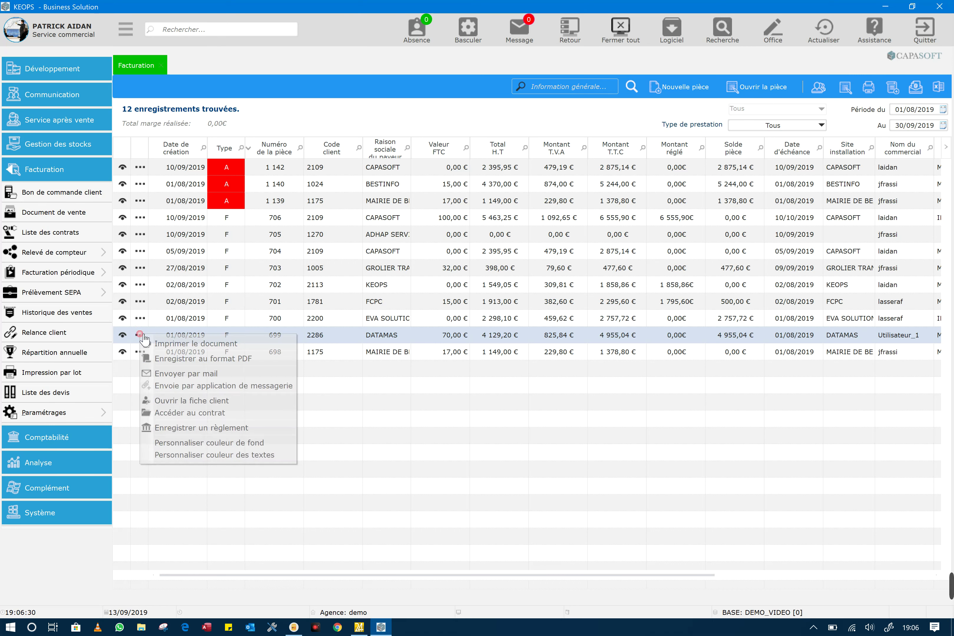
{"action": "left_click", "coordinate": [187, 428]}
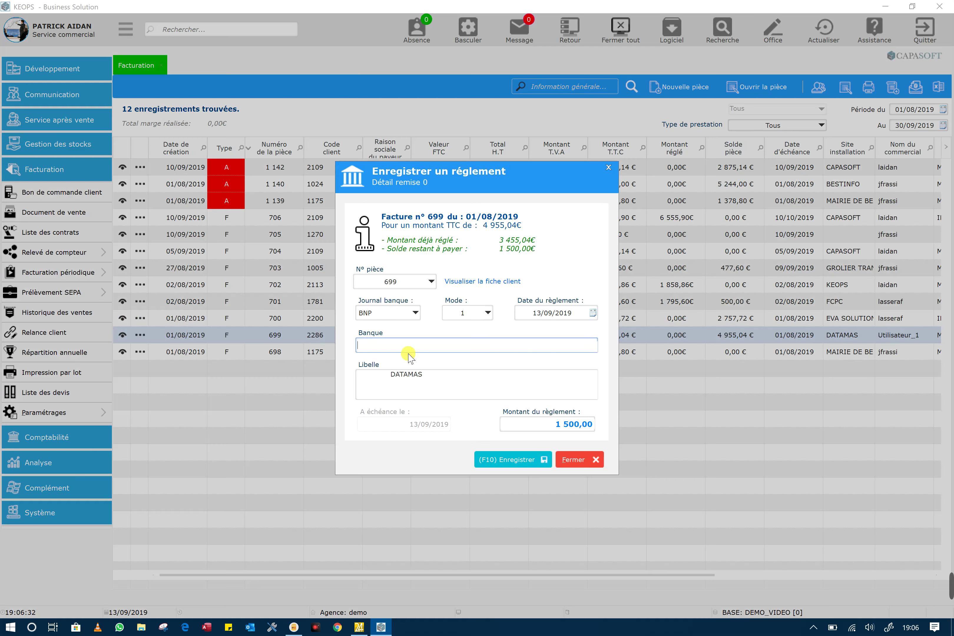
{"action": "left_click", "coordinate": [488, 313]}
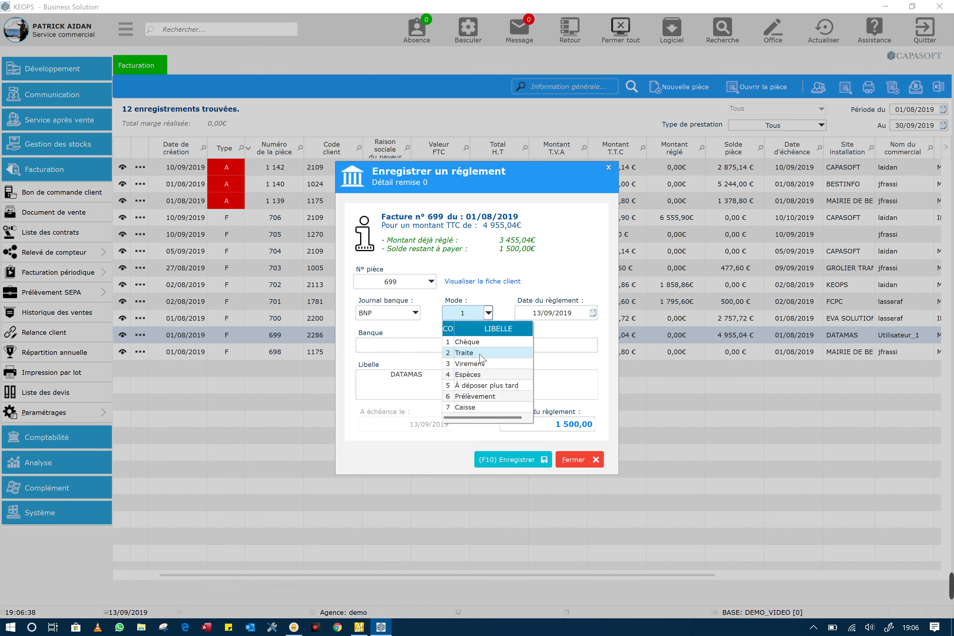
{"action": "left_click", "coordinate": [472, 397]}
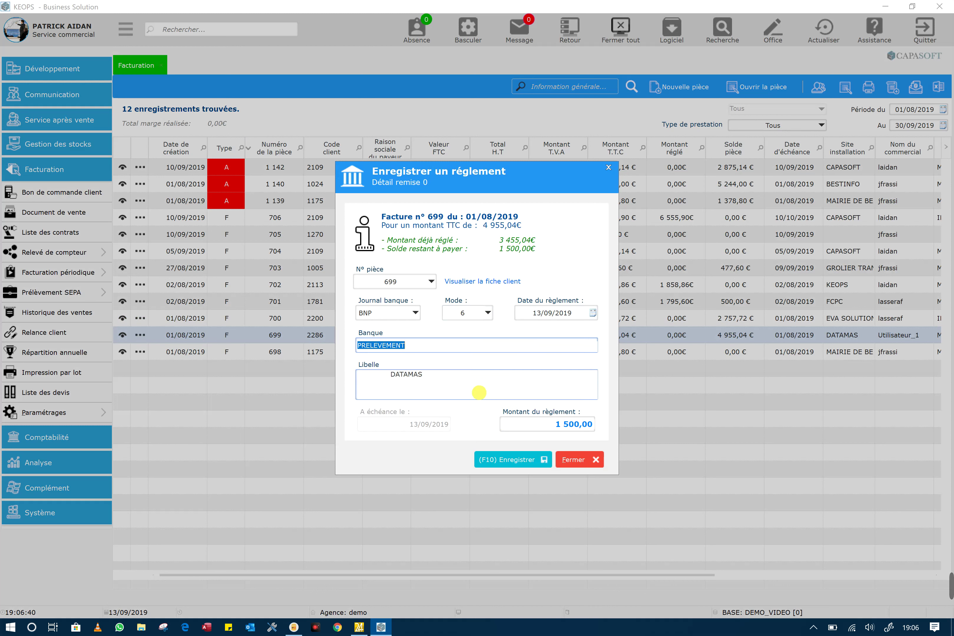
{"action": "left_click", "coordinate": [554, 434]}
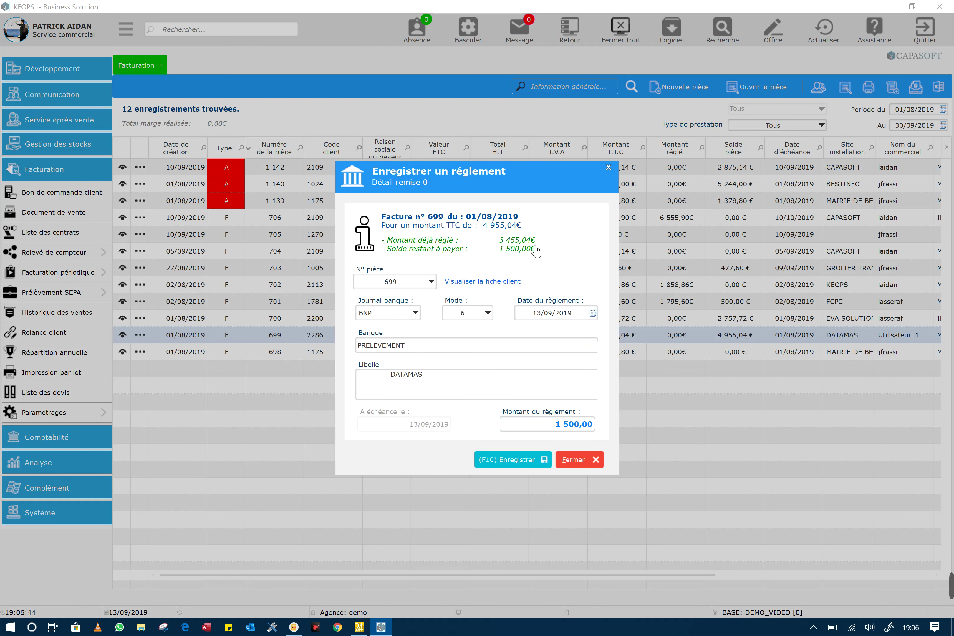
{"action": "left_click", "coordinate": [525, 461]}
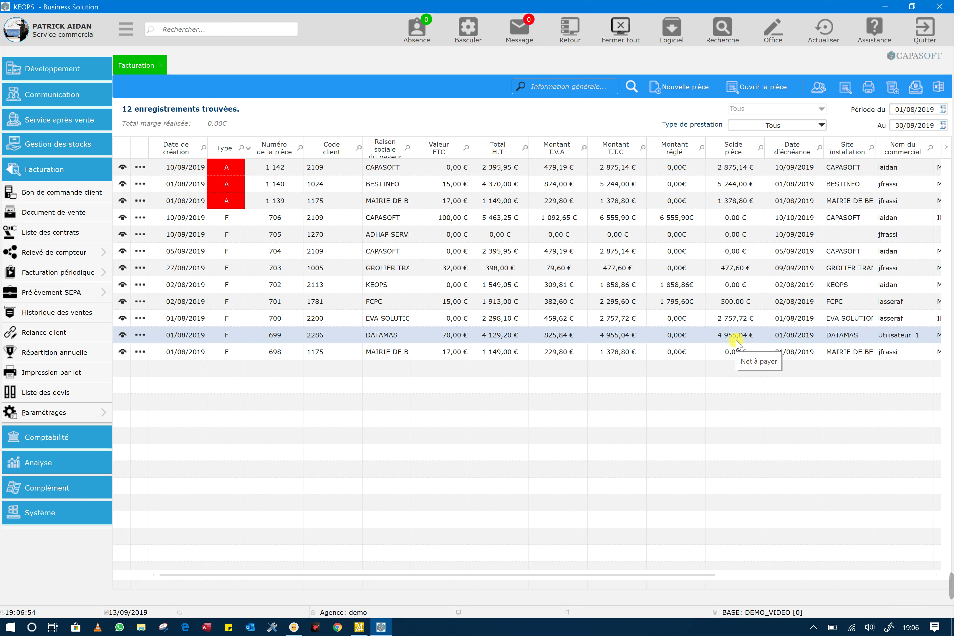
- Refresh the sales document list and examine the payments behind the DATAMAS invoice's Acompte amount
{"action": "left_click", "coordinate": [632, 86]}
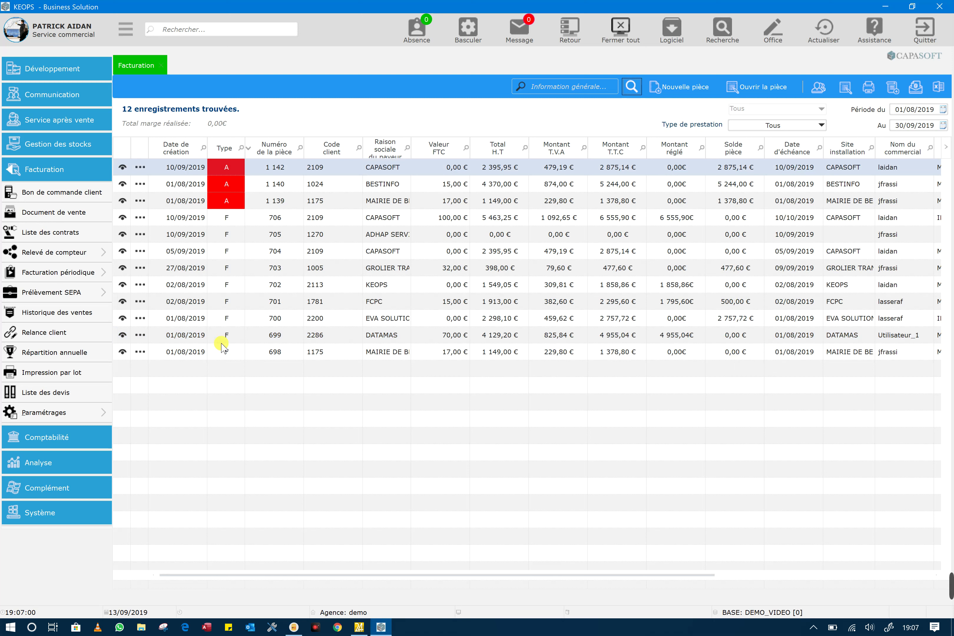
{"action": "left_click", "coordinate": [124, 336]}
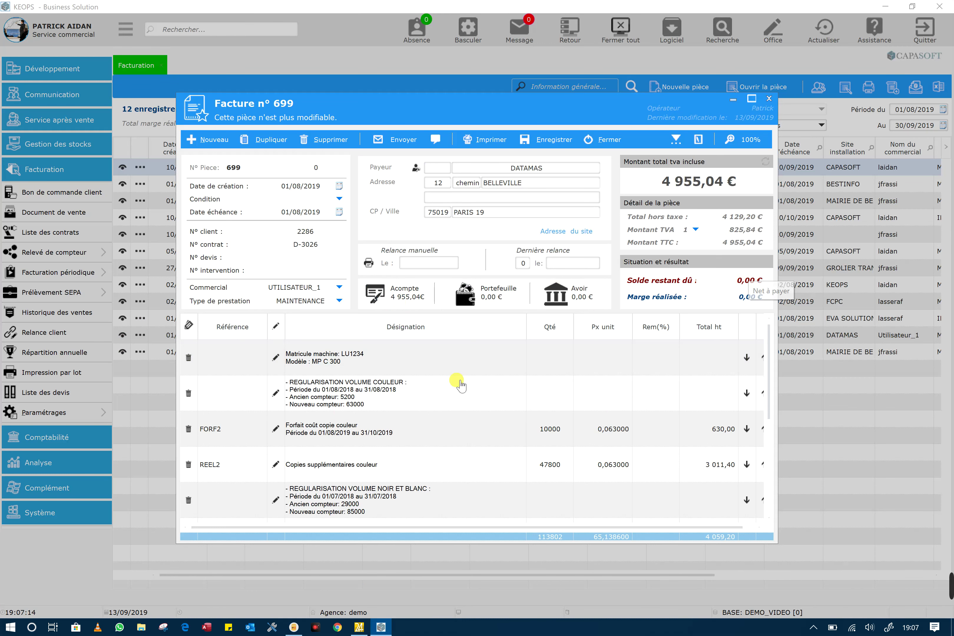
{"action": "left_click", "coordinate": [380, 294]}
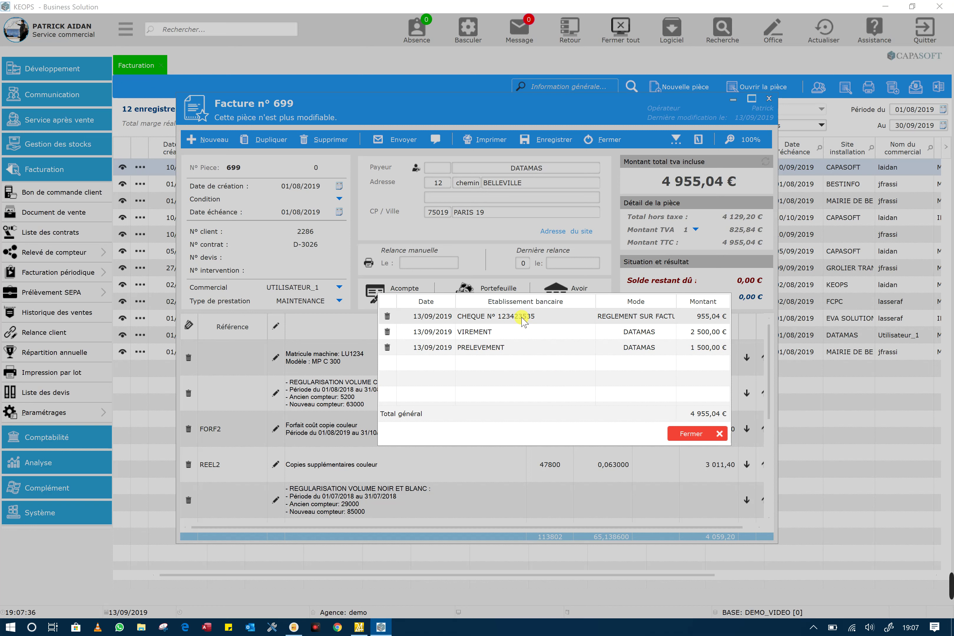
- Delete the 955,04 cheque payment from the DATAMAS invoice, close the invoice and refresh the sales document list
{"action": "left_click", "coordinate": [387, 317]}
{"action": "left_click", "coordinate": [520, 391]}
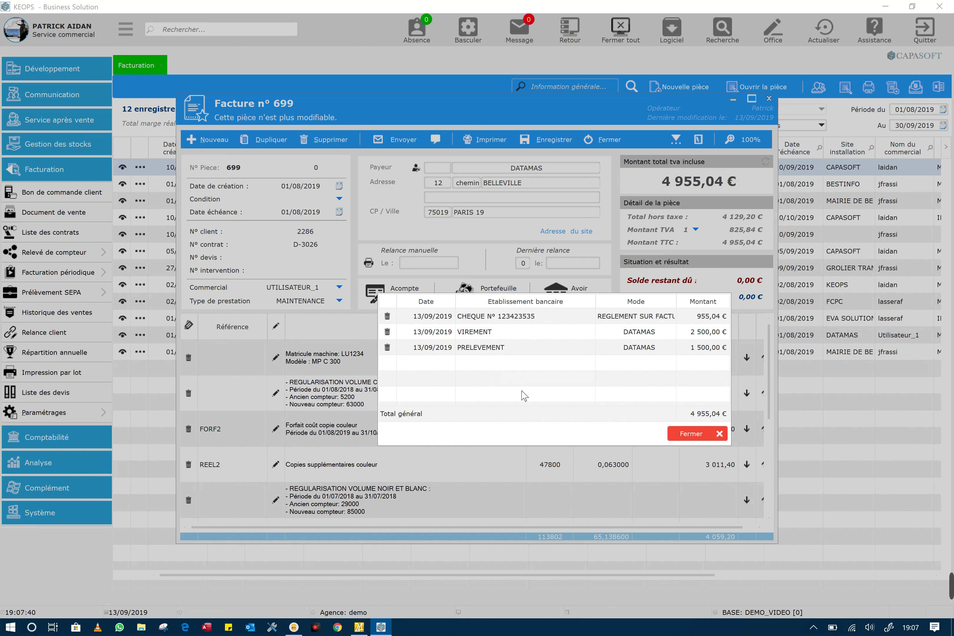
{"action": "left_click", "coordinate": [703, 434]}
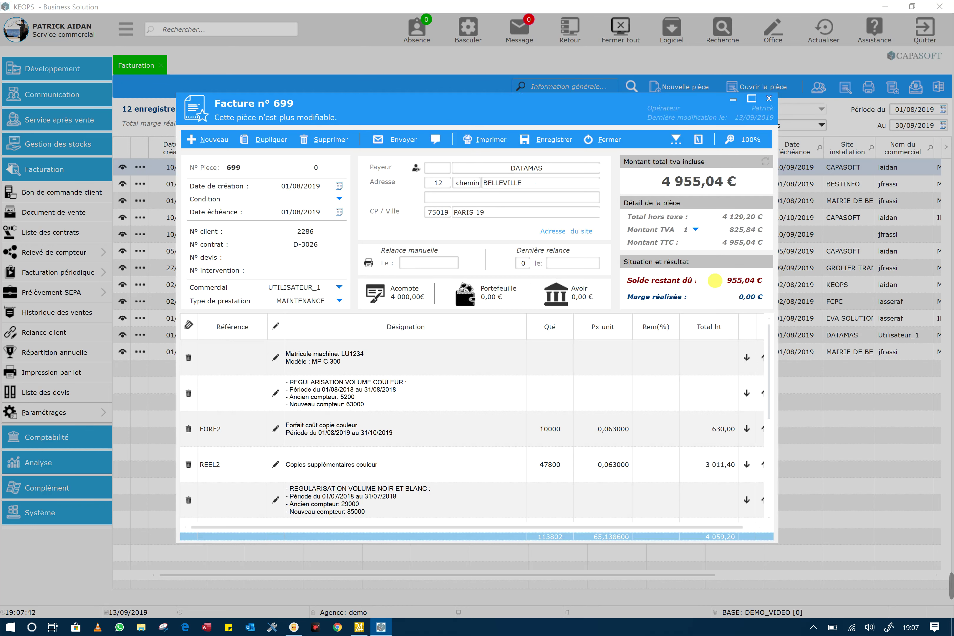
{"action": "left_click", "coordinate": [609, 140]}
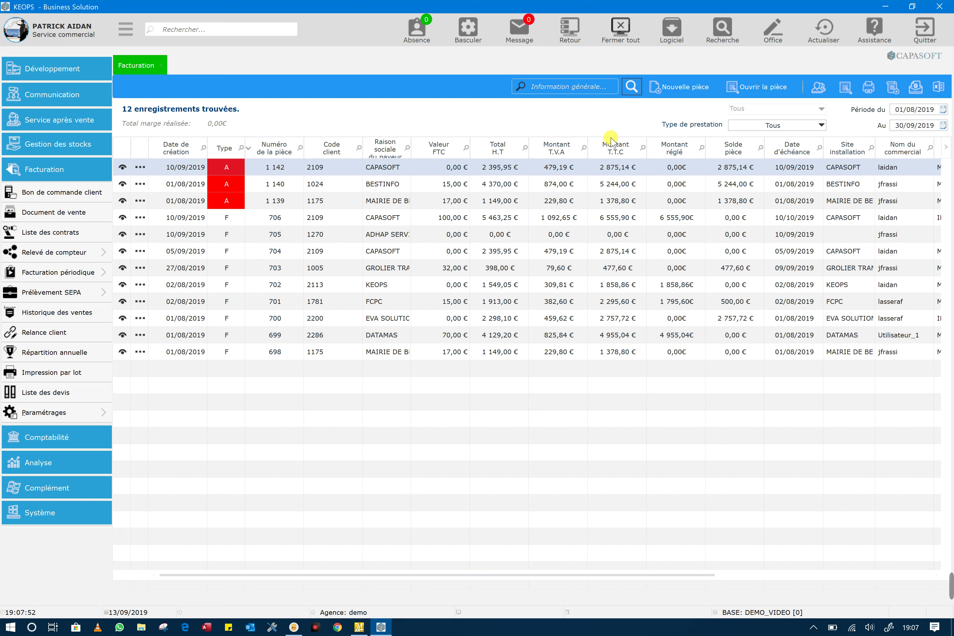
{"action": "left_click", "coordinate": [635, 88]}
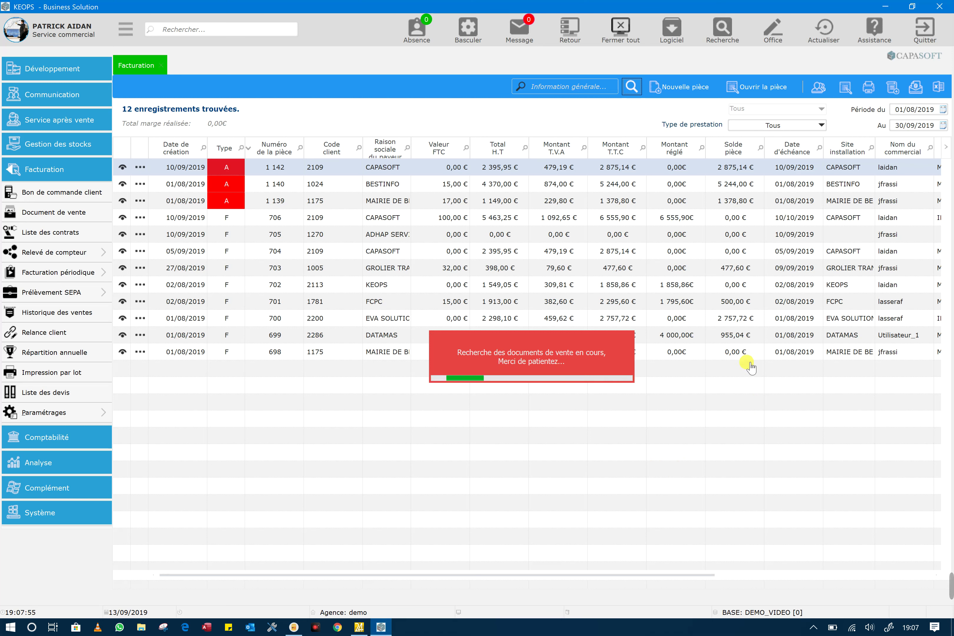
{"action": "left_click", "coordinate": [733, 339]}
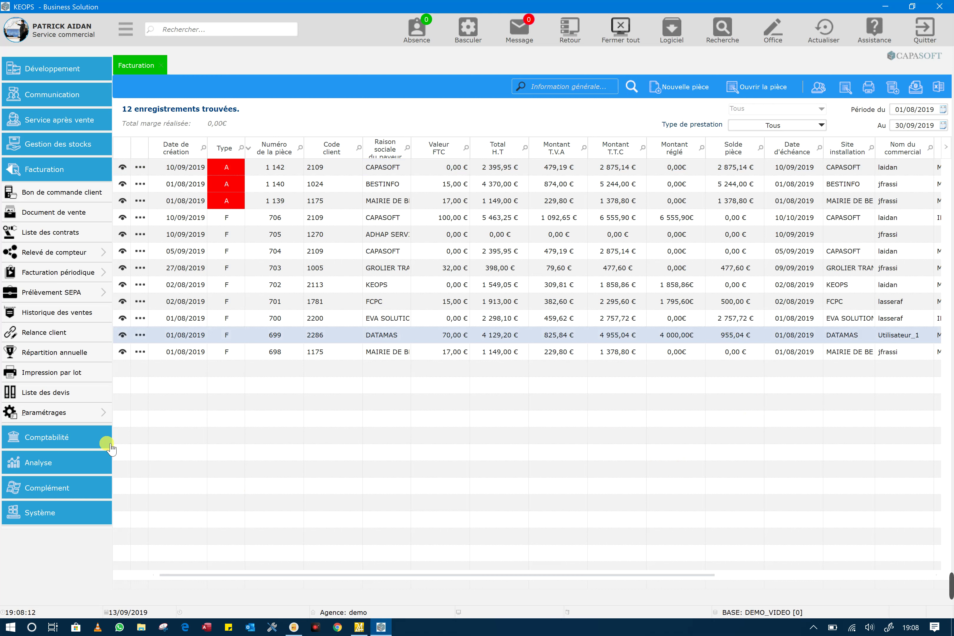
- Open the customer payment entry form (Règlement client) of the accounting module's bank journal
{"action": "left_click", "coordinate": [72, 439]}
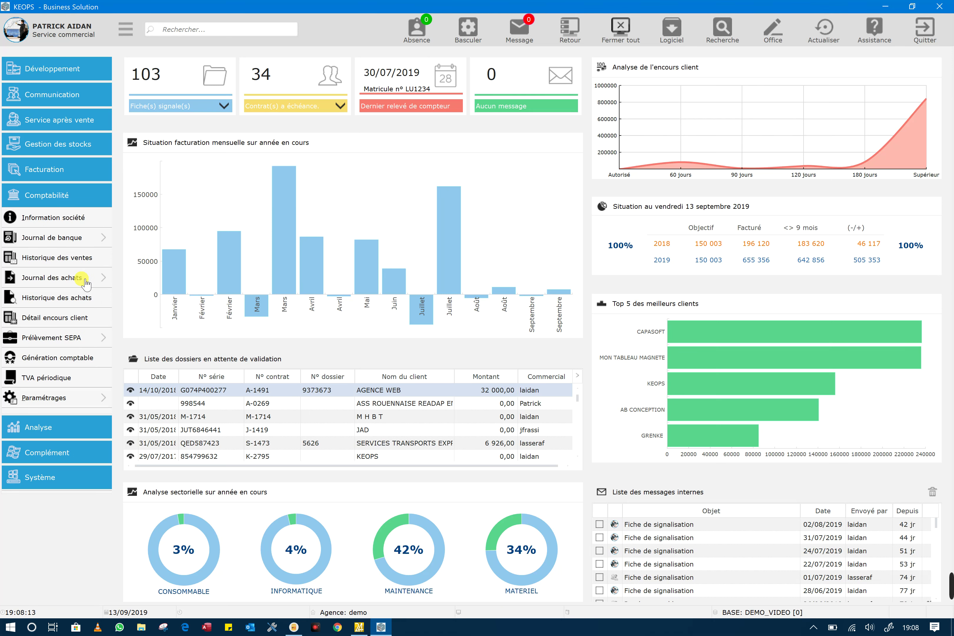
{"action": "left_click", "coordinate": [105, 237]}
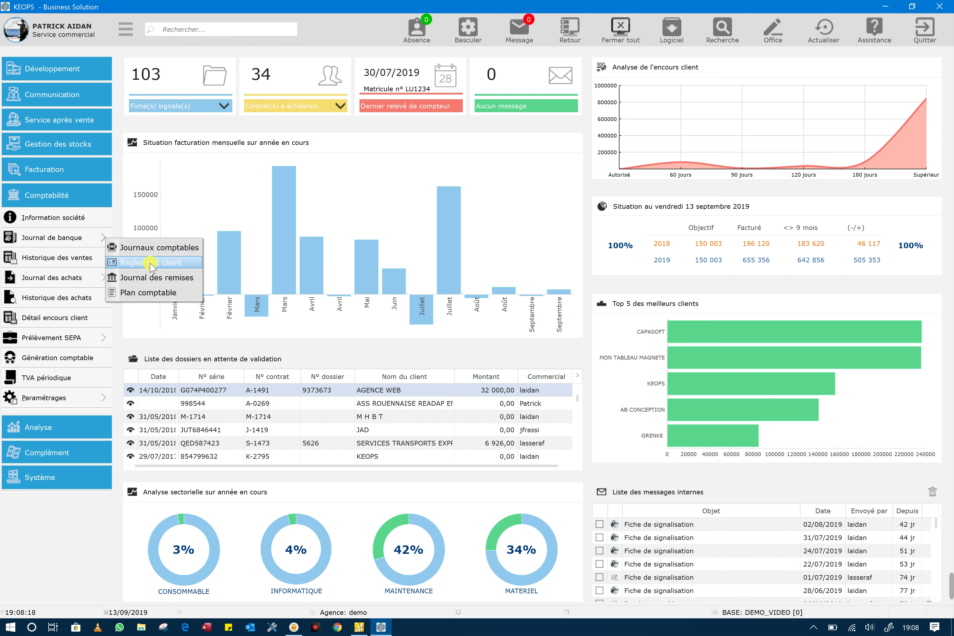
{"action": "left_click", "coordinate": [159, 261]}
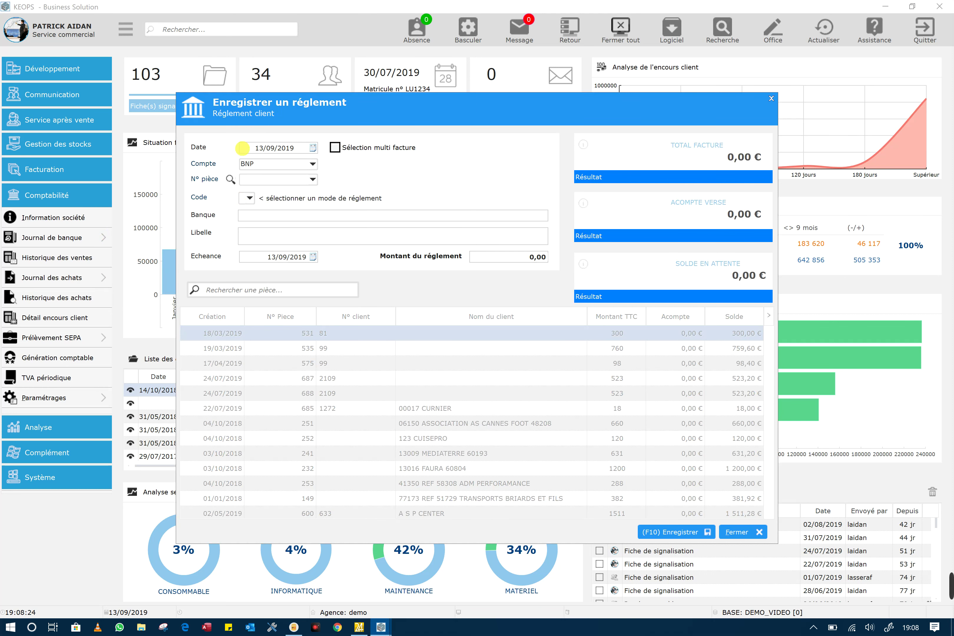
- Set the customer payment's account to CIC and its payment mode to 1 (Chèque)
{"action": "left_click", "coordinate": [306, 162]}
{"action": "left_click", "coordinate": [364, 201]}
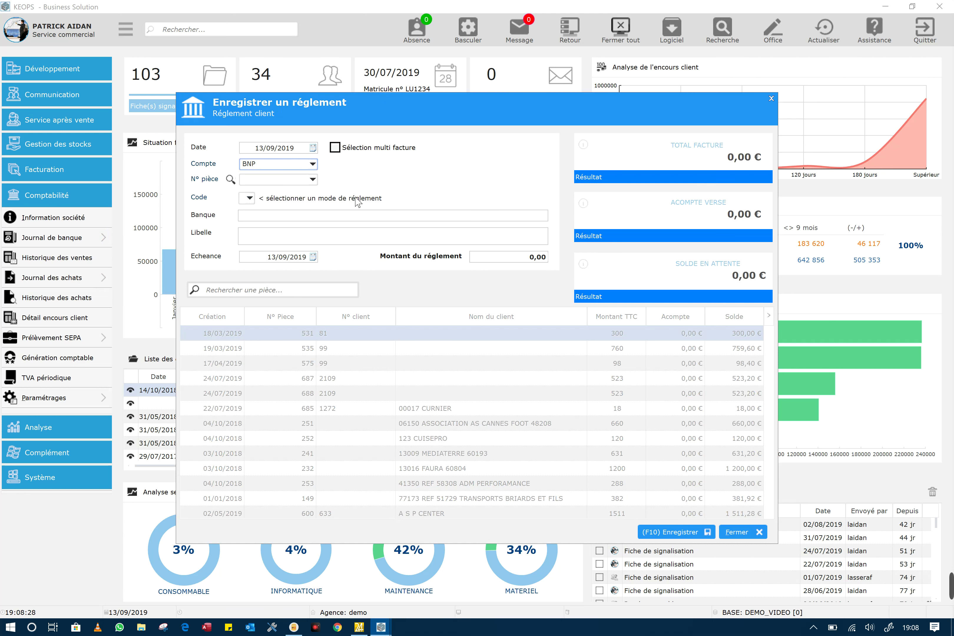
{"action": "left_click", "coordinate": [250, 198]}
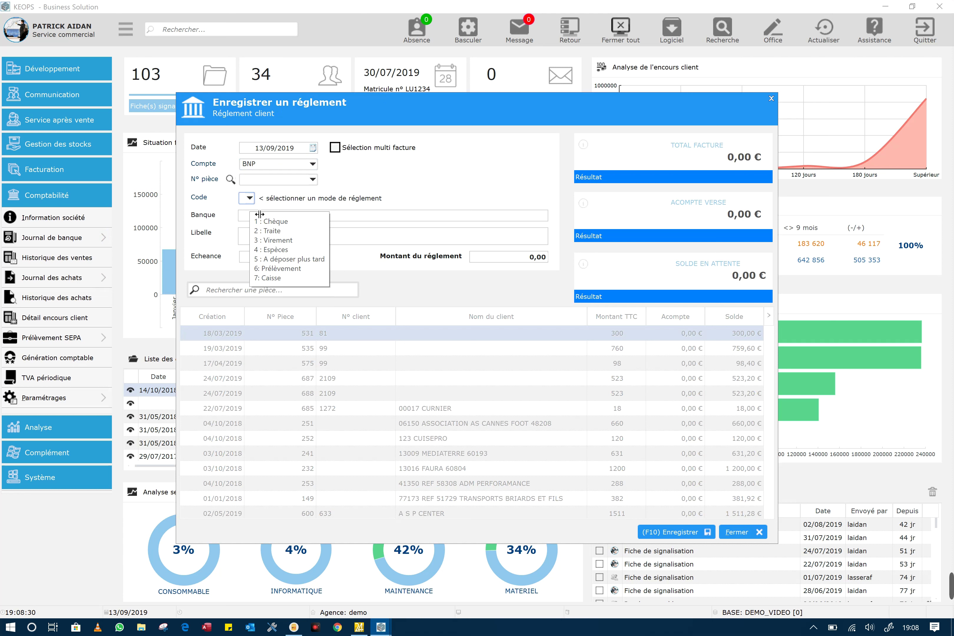
{"action": "left_click", "coordinate": [250, 199]}
{"action": "left_click", "coordinate": [250, 198]}
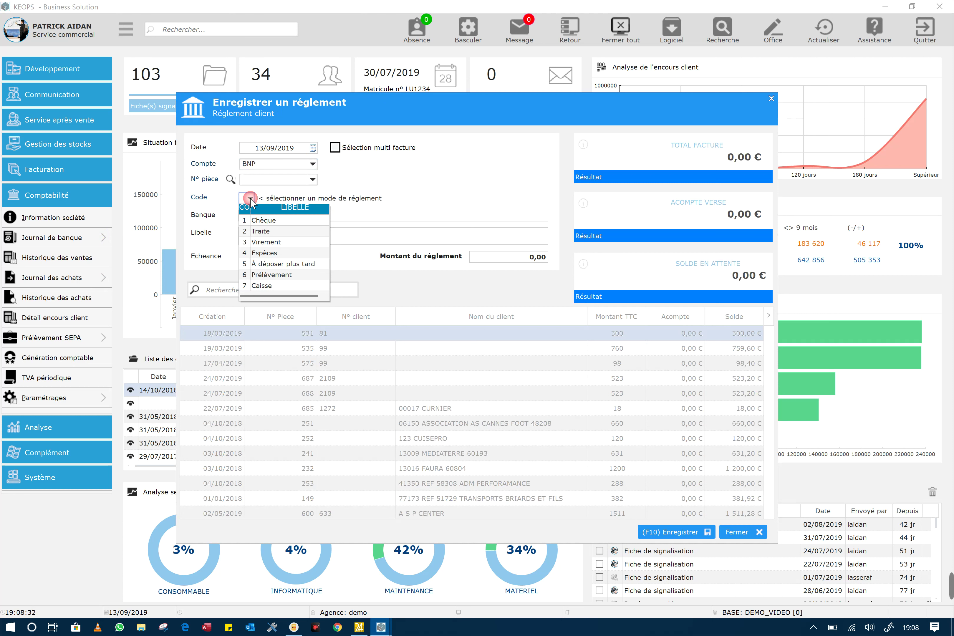
{"action": "left_click", "coordinate": [265, 227]}
{"action": "left_click", "coordinate": [313, 181]}
{"action": "left_click", "coordinate": [313, 179]}
{"action": "left_click", "coordinate": [313, 163]}
{"action": "left_click", "coordinate": [248, 197]}
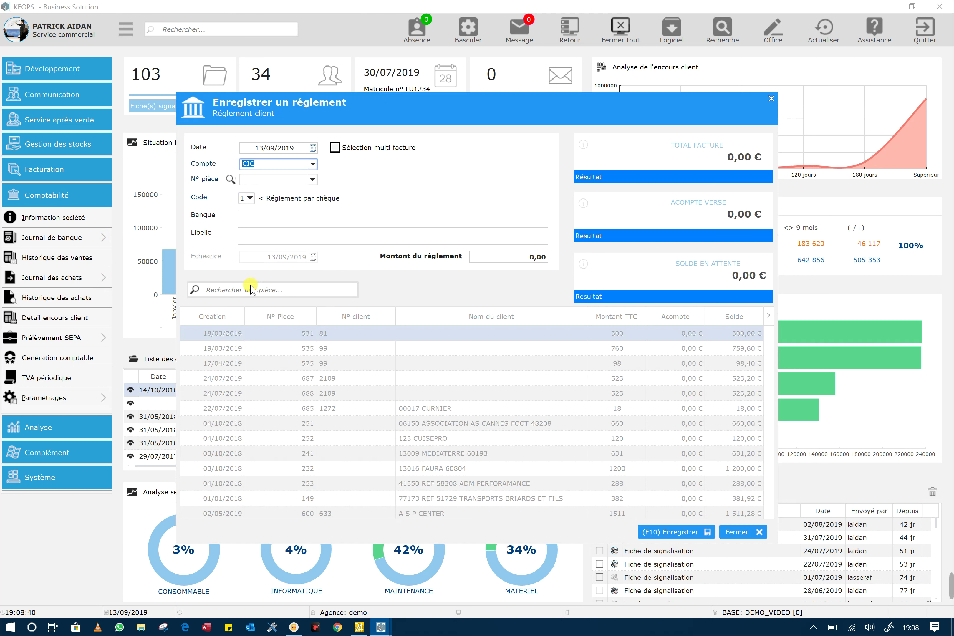
- Enable multi-invoice selection for the payment and filter the invoice list by "capasoft"
{"action": "left_click", "coordinate": [335, 148]}
{"action": "left_click", "coordinate": [336, 148]}
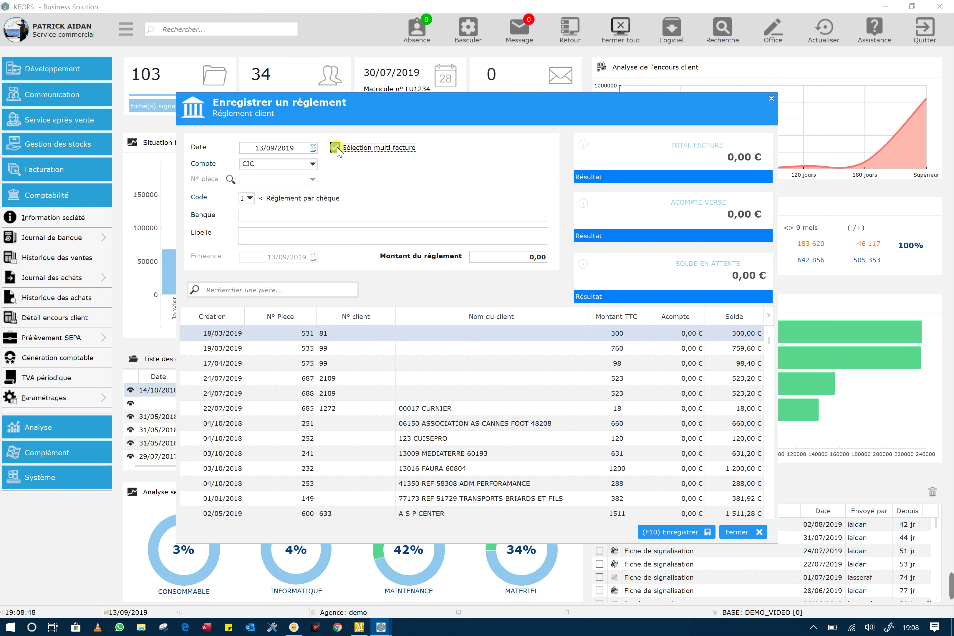
{"action": "left_click", "coordinate": [235, 288]}
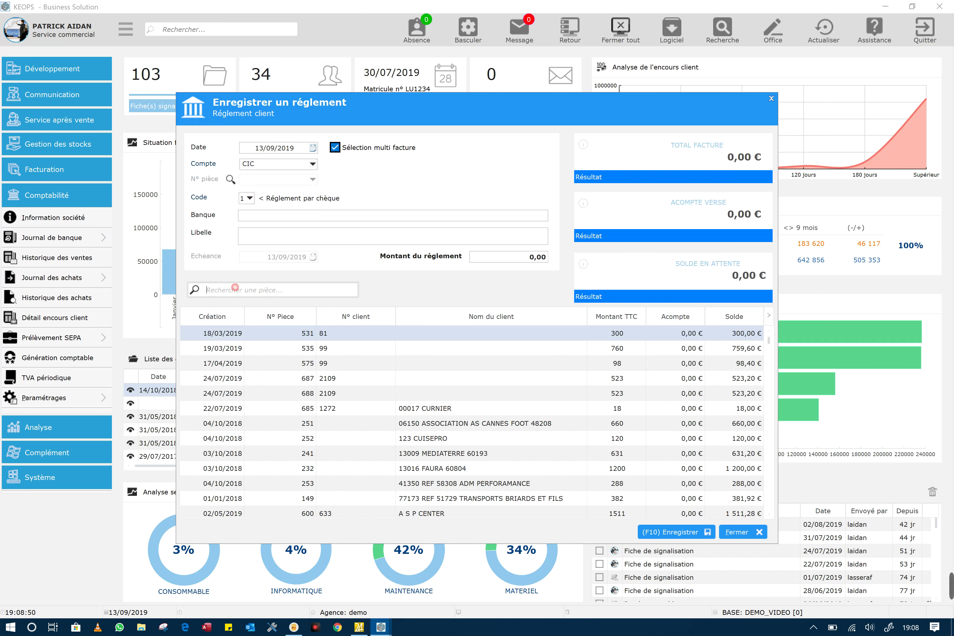
{"action": "type", "text": "capasoft"}
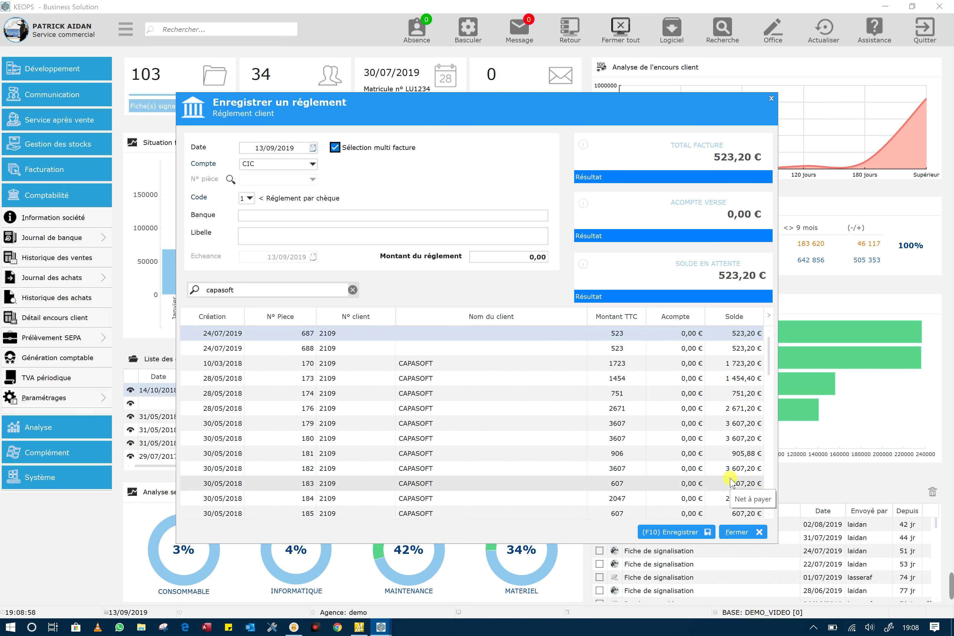
- Select the CAPASOFT invoices with piece numbers 174, 176 and 182 for the payment
{"action": "left_click", "coordinate": [464, 395]}
{"action": "left_click", "coordinate": [472, 410]}
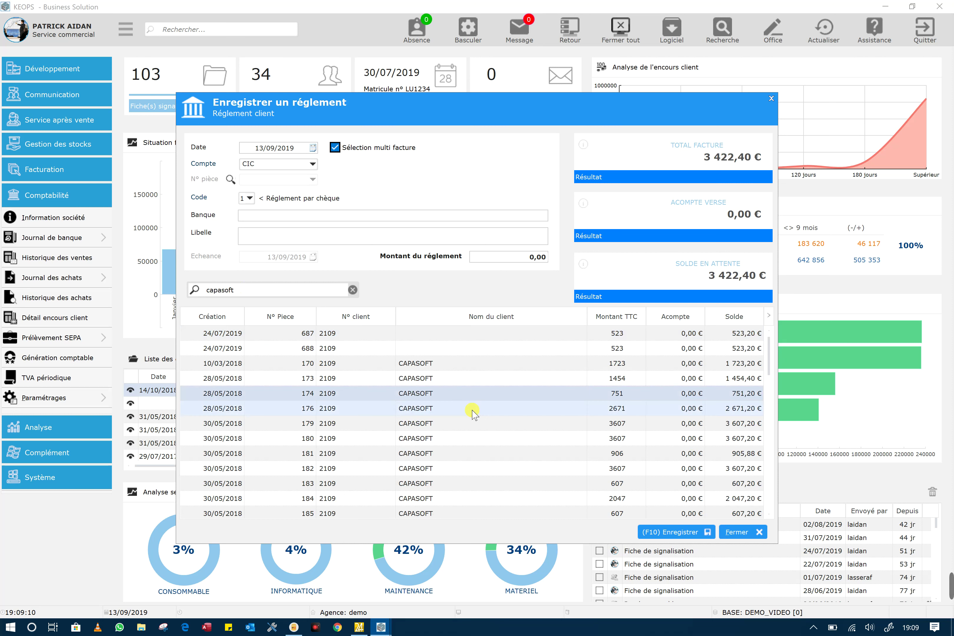
{"action": "left_click", "coordinate": [460, 471]}
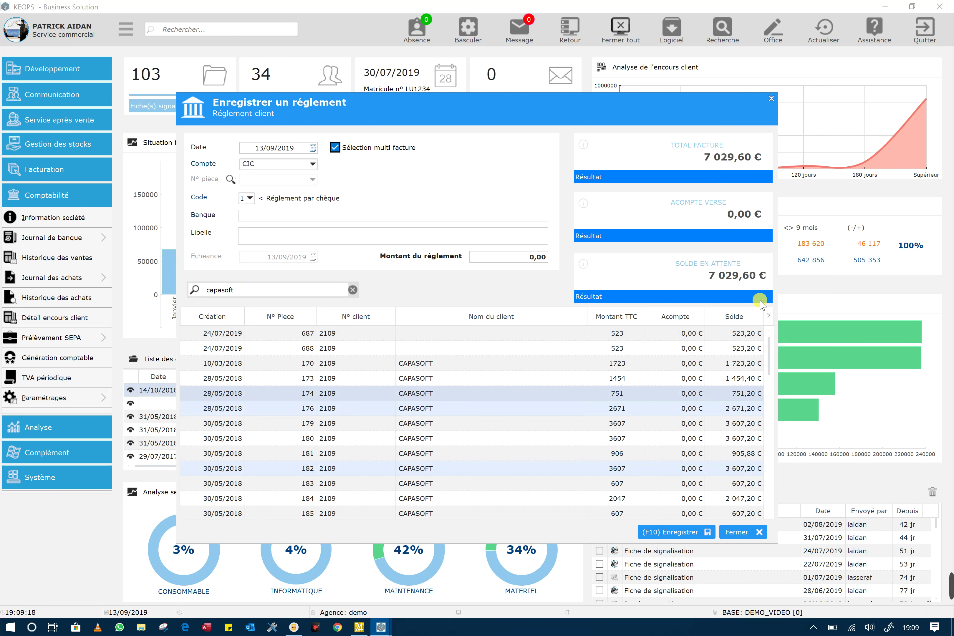
- Try to record the multi-invoice cheque payment with an amount of 7029,61, declining the recording when asked for confirmation
{"action": "left_click", "coordinate": [511, 258]}
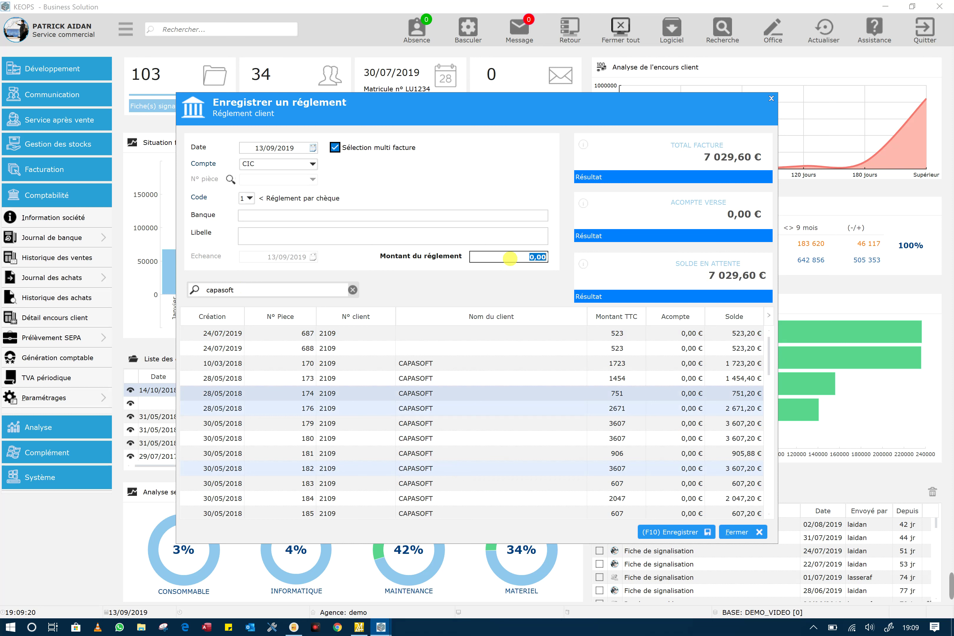
{"action": "type", "text": "7029,61"}
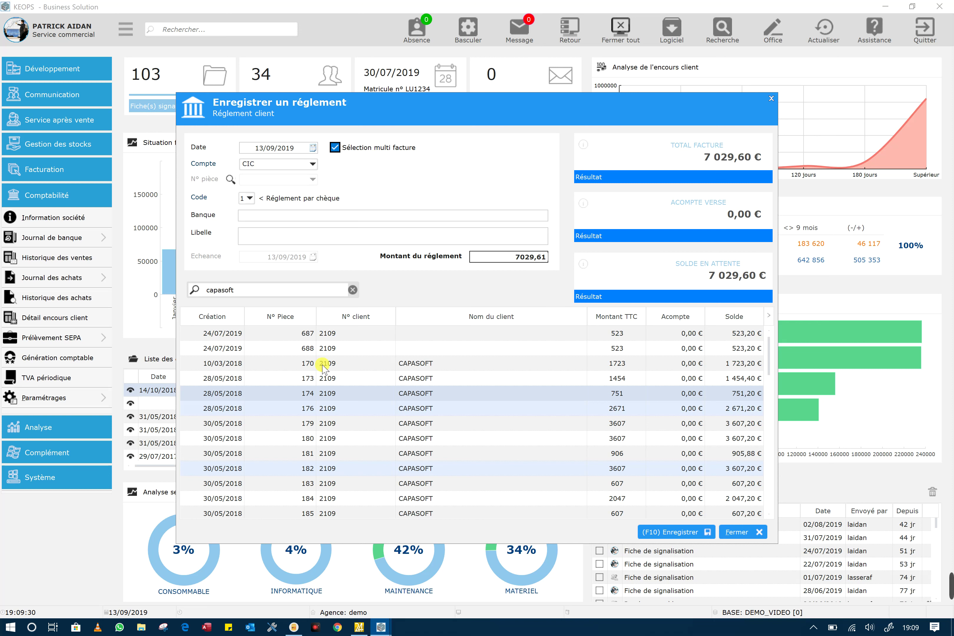
{"action": "left_click", "coordinate": [686, 533]}
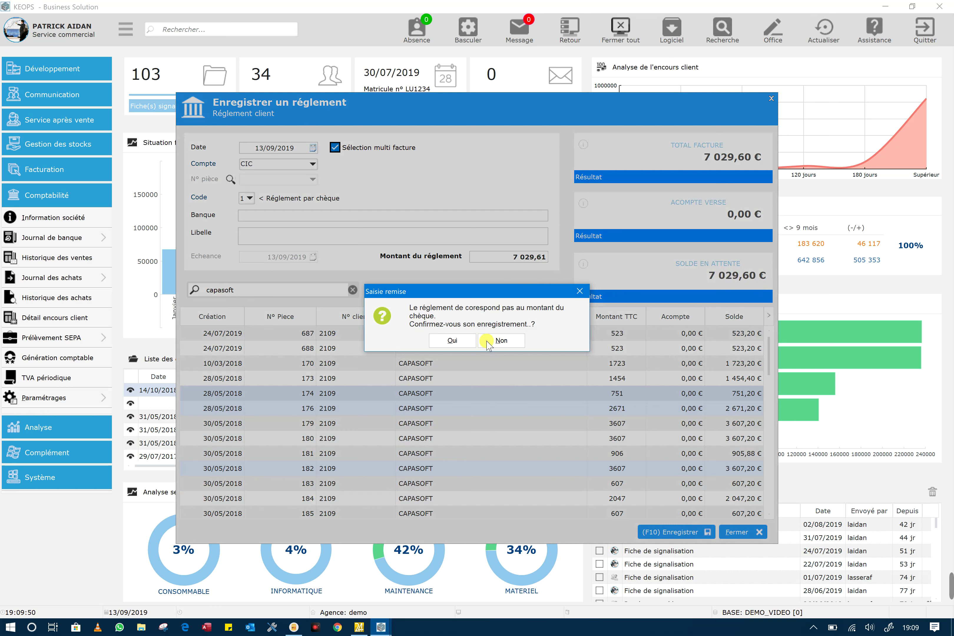
{"action": "left_click", "coordinate": [509, 347]}
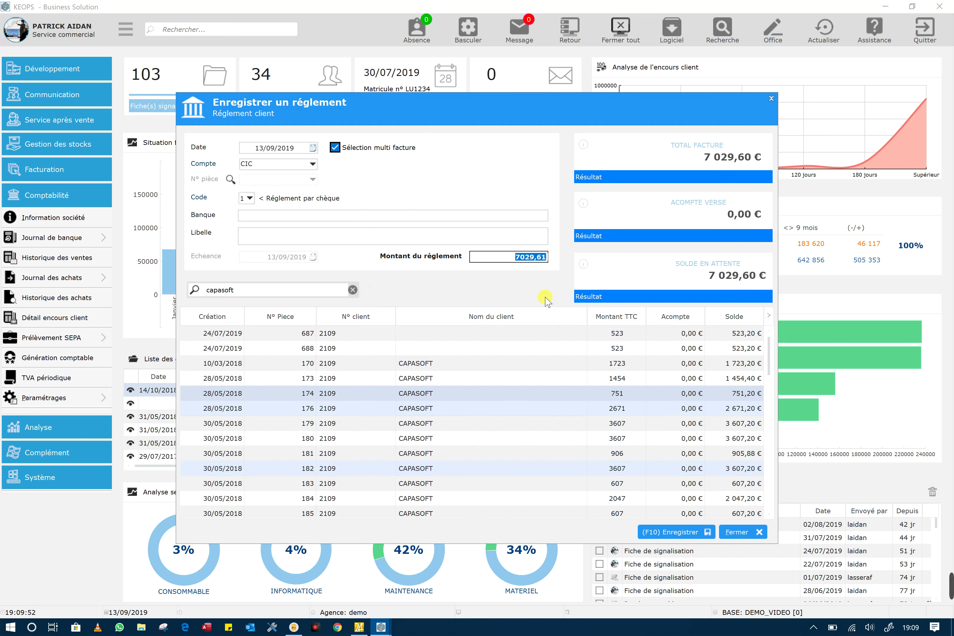
- Set the payment amount to 7029,60, record the payment on the selected CAPASOFT invoices and close the payment form
{"action": "left_click", "coordinate": [544, 258]}
{"action": "key", "text": "BackSpace"}
{"action": "type", "text": "0"}
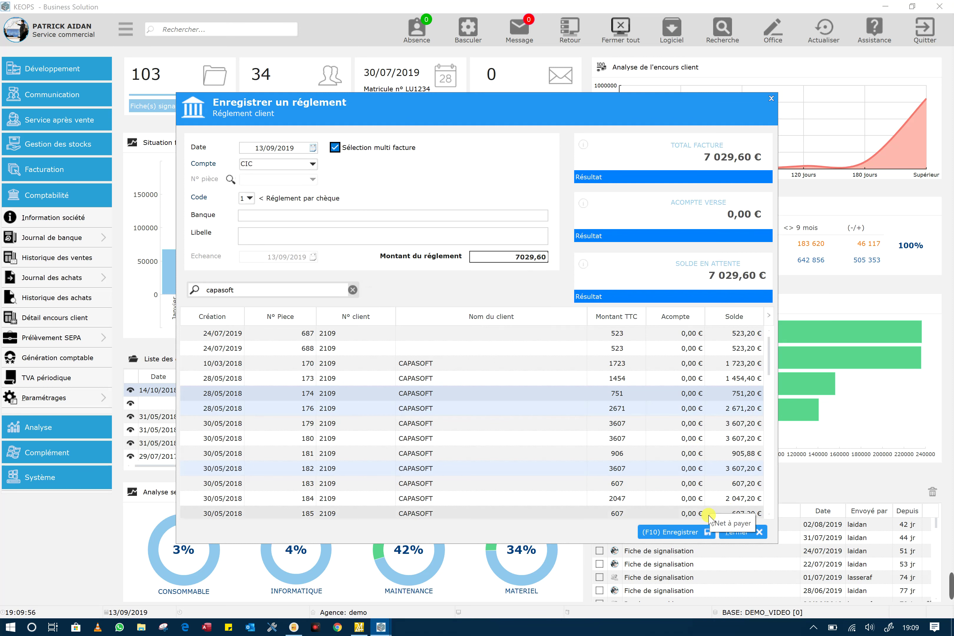
{"action": "left_click", "coordinate": [682, 533]}
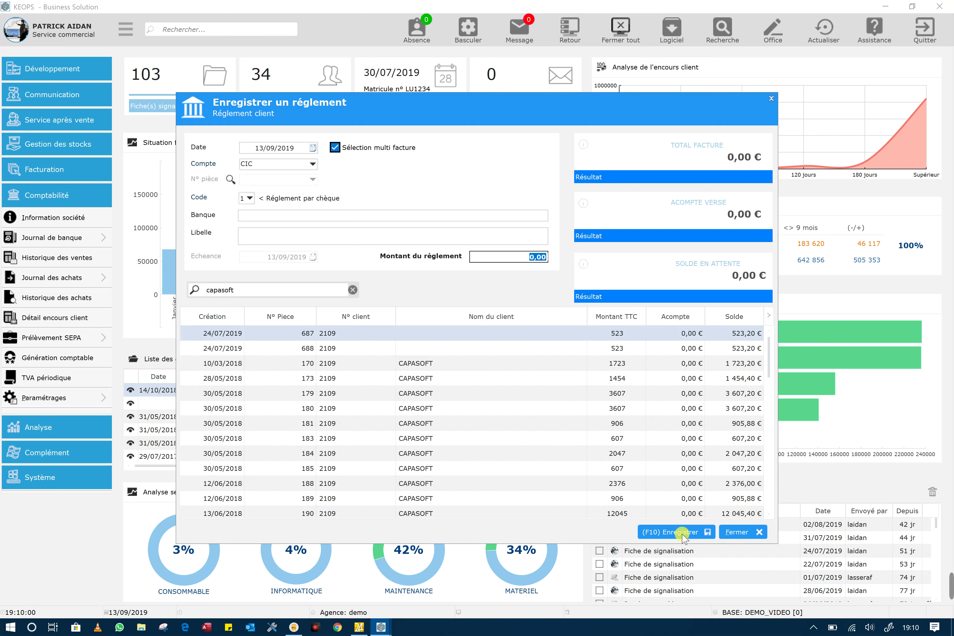
{"action": "left_click", "coordinate": [741, 532]}
{"action": "left_click", "coordinate": [743, 532]}
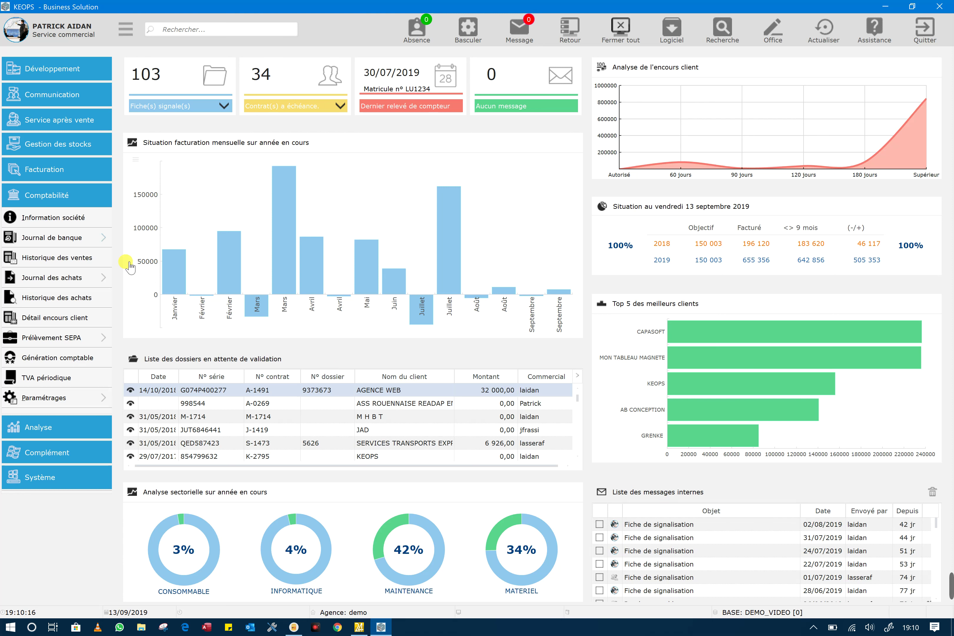
- Open the remittance journal (Journal des remises), check the day's entries and the choice of deposit banks, and close it
{"action": "left_click", "coordinate": [109, 239]}
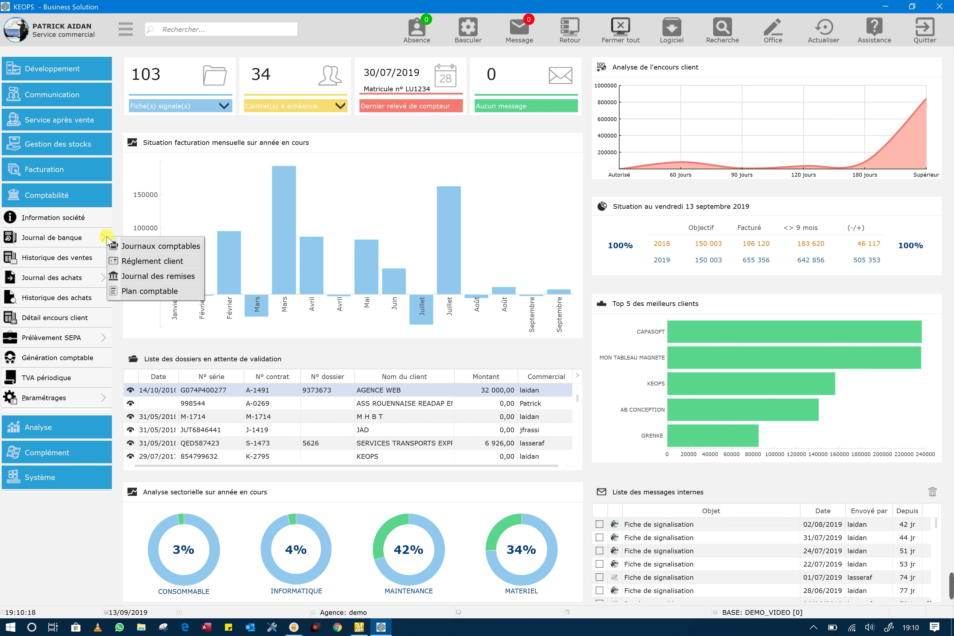
{"action": "left_click", "coordinate": [163, 278]}
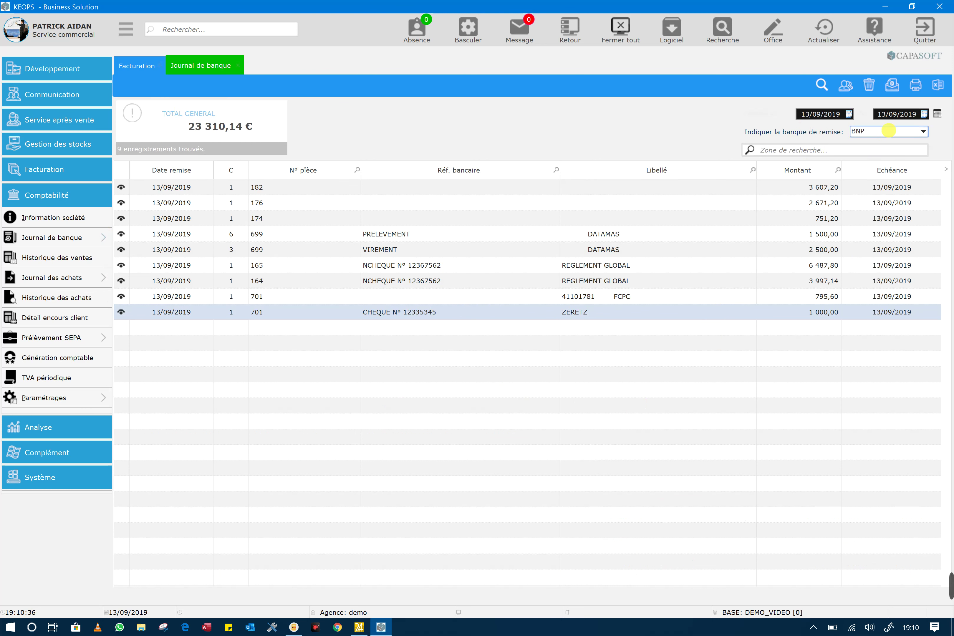
{"action": "left_click", "coordinate": [922, 131]}
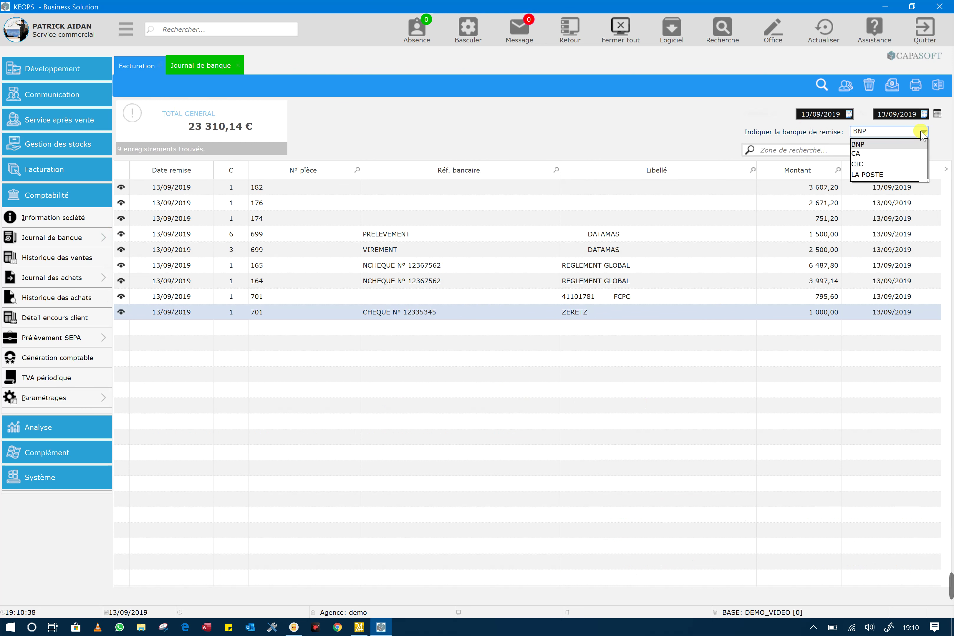
{"action": "left_click", "coordinate": [793, 207]}
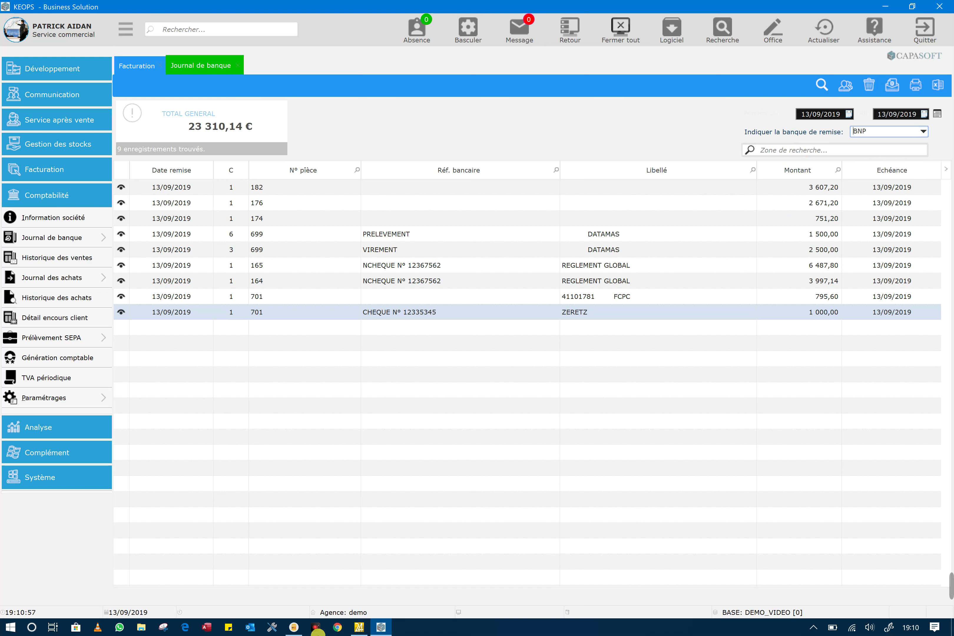
{"action": "left_click", "coordinate": [625, 26]}
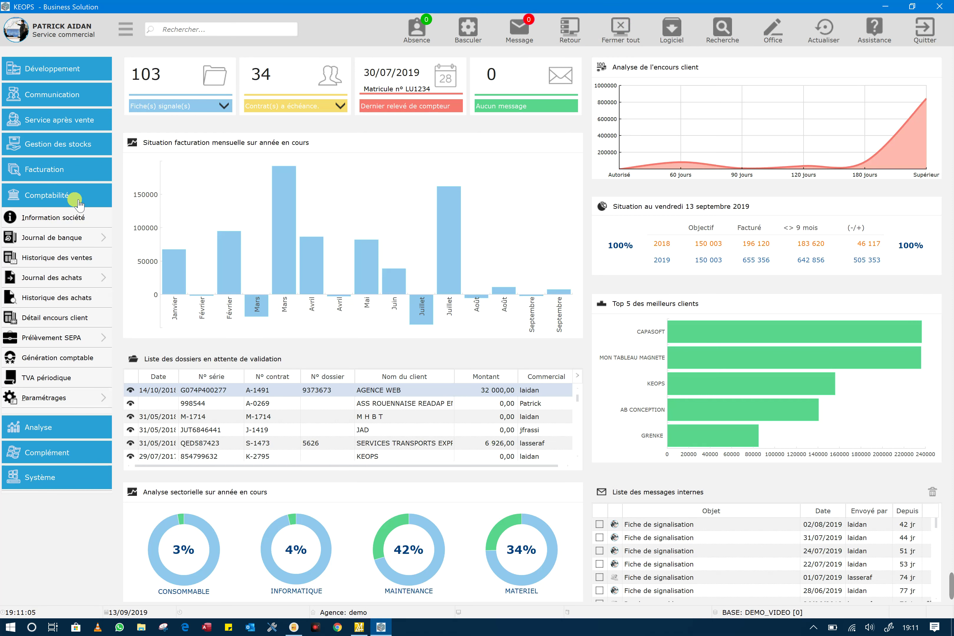
- Open the sales history (Historique des ventes) from the invoicing module (Facturation)
{"action": "left_click", "coordinate": [80, 297]}
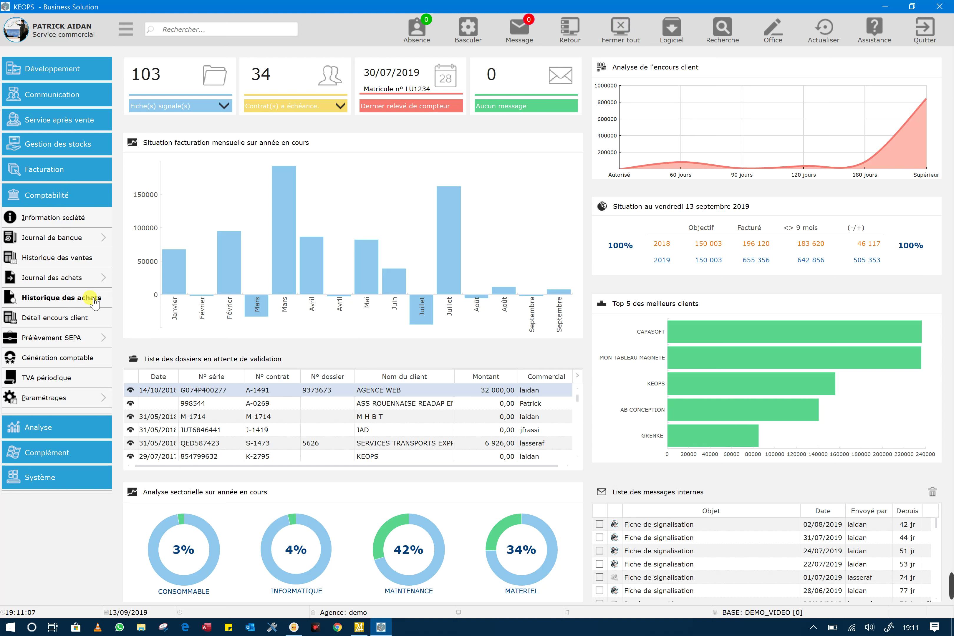
{"action": "left_click", "coordinate": [66, 175]}
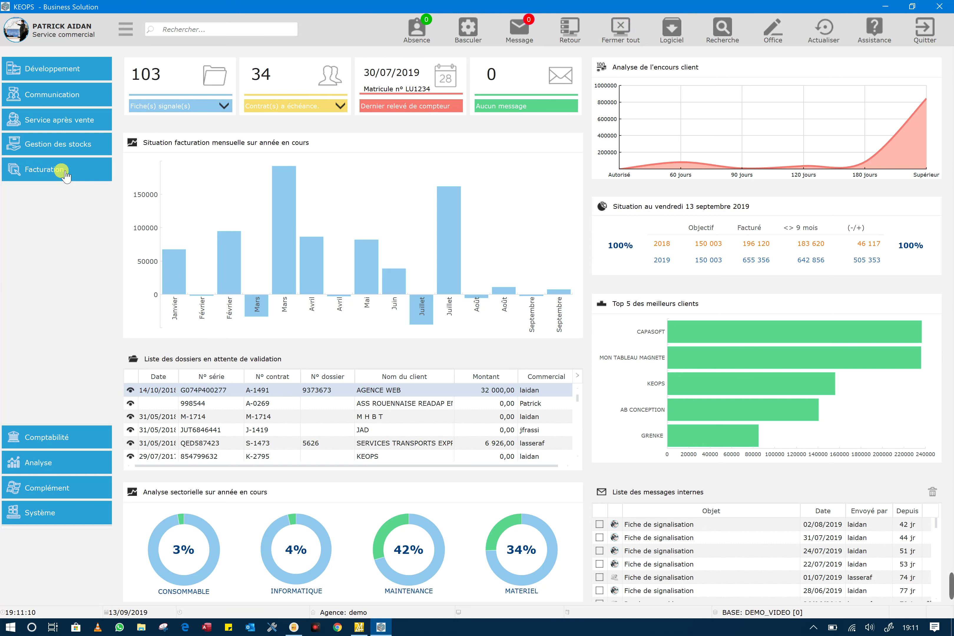
{"action": "left_click", "coordinate": [66, 172]}
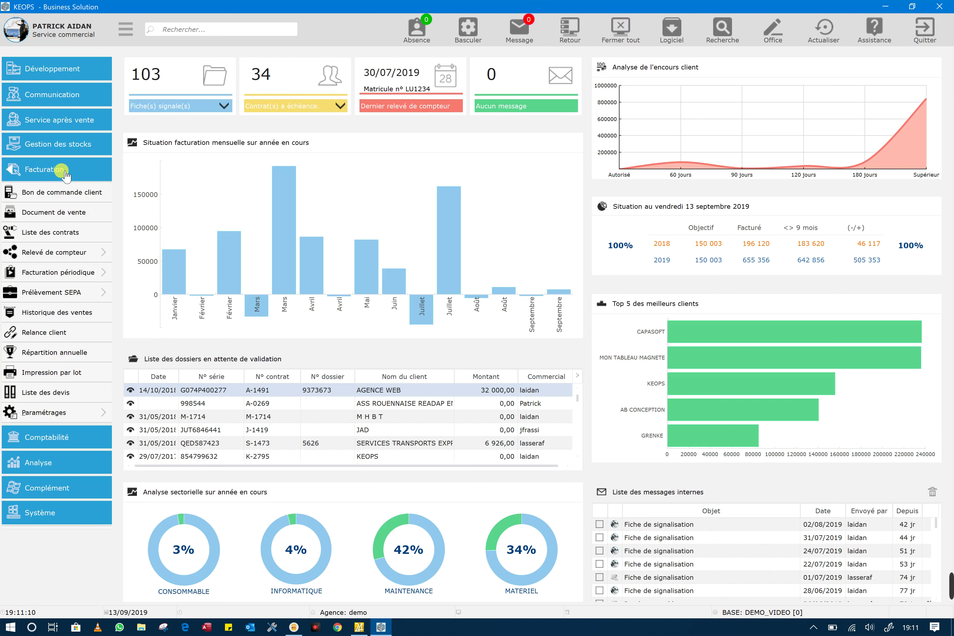
{"action": "left_click", "coordinate": [81, 315]}
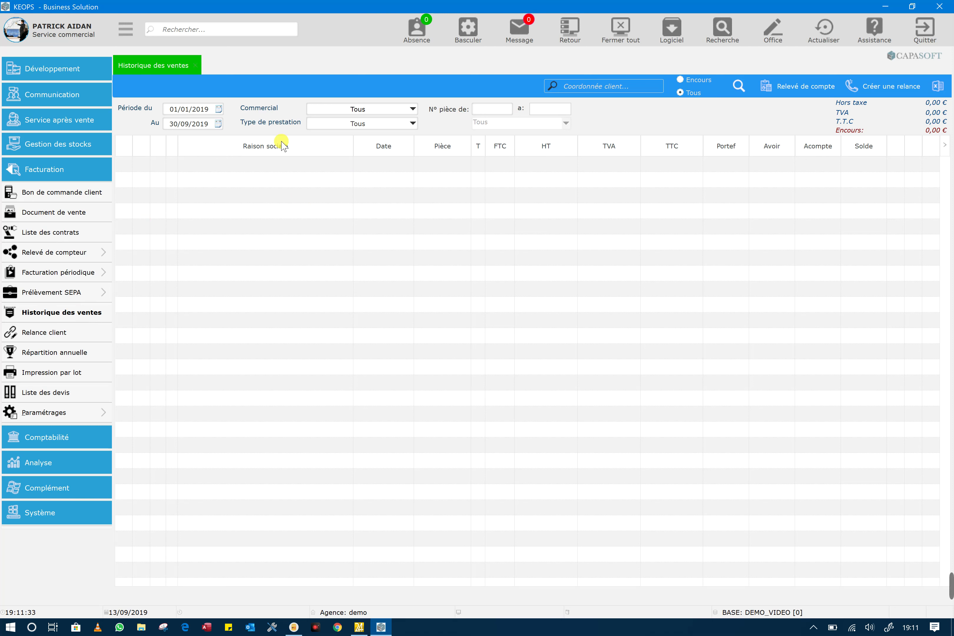
- Set the start of the sales history period to 01/05/2019 and run the search
{"action": "left_click", "coordinate": [219, 108]}
{"action": "left_click", "coordinate": [136, 121]}
{"action": "left_click", "coordinate": [135, 122]}
{"action": "left_click", "coordinate": [136, 122]}
{"action": "left_click", "coordinate": [217, 122]}
{"action": "left_click", "coordinate": [216, 122]}
{"action": "left_click", "coordinate": [217, 122]}
{"action": "left_click", "coordinate": [217, 122]}
{"action": "left_click", "coordinate": [217, 122]}
{"action": "left_click", "coordinate": [216, 122]}
{"action": "left_click", "coordinate": [217, 122]}
{"action": "left_click", "coordinate": [217, 122]}
{"action": "left_click", "coordinate": [217, 122]}
{"action": "left_click", "coordinate": [217, 122]}
{"action": "left_click", "coordinate": [216, 122]}
{"action": "left_click", "coordinate": [139, 121]}
{"action": "left_click", "coordinate": [138, 122]}
{"action": "left_click", "coordinate": [139, 122]}
{"action": "left_click", "coordinate": [139, 122]}
{"action": "left_click", "coordinate": [163, 149]}
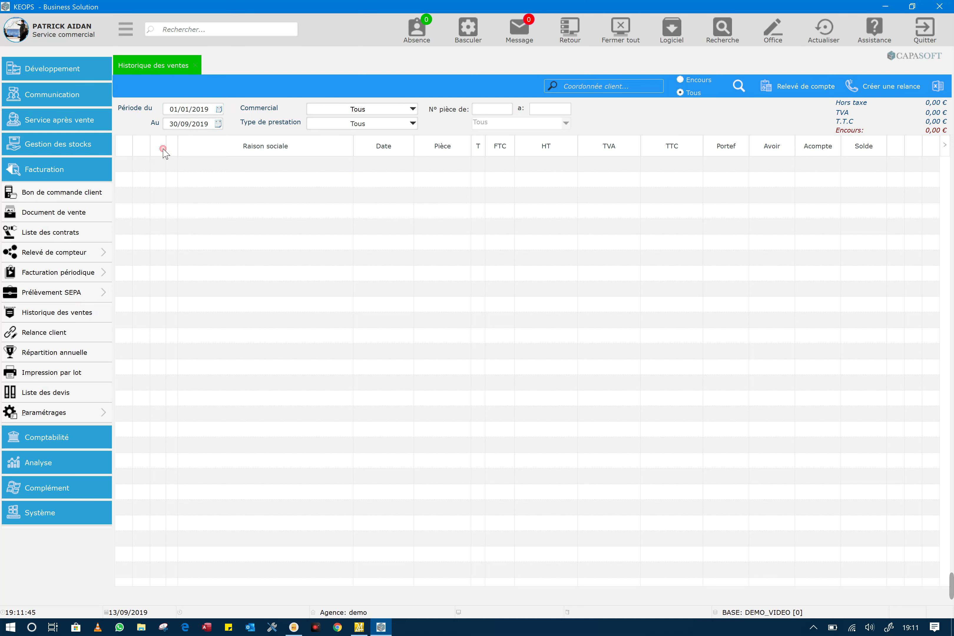
{"action": "left_click", "coordinate": [739, 87]}
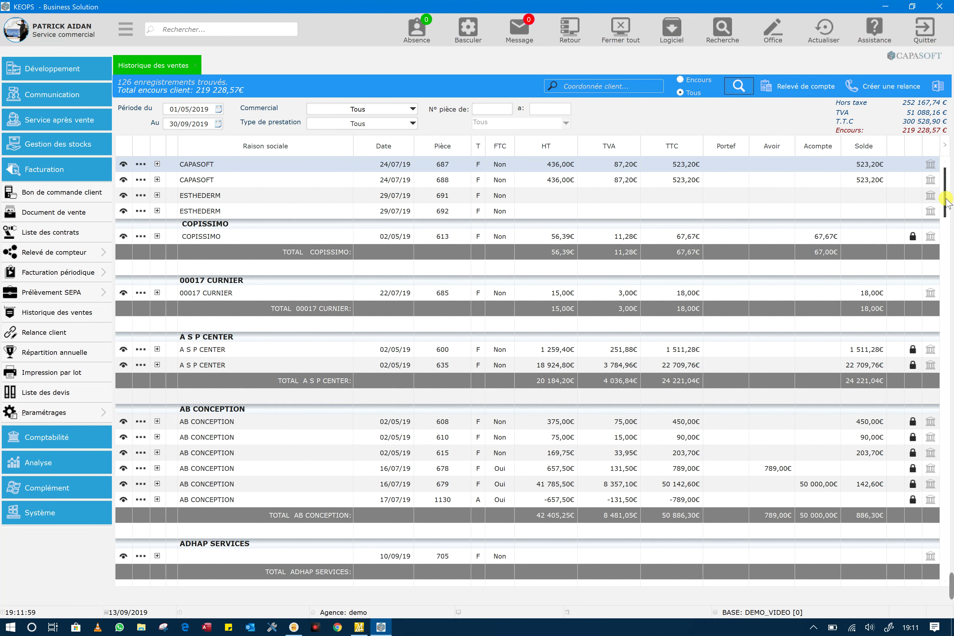
- Open AB CONCEPTION invoice 678 to examine its credit note and remaining balance, and close it
{"action": "left_click_drag", "start_coordinate": [947, 201], "coordinate": [950, 227]}
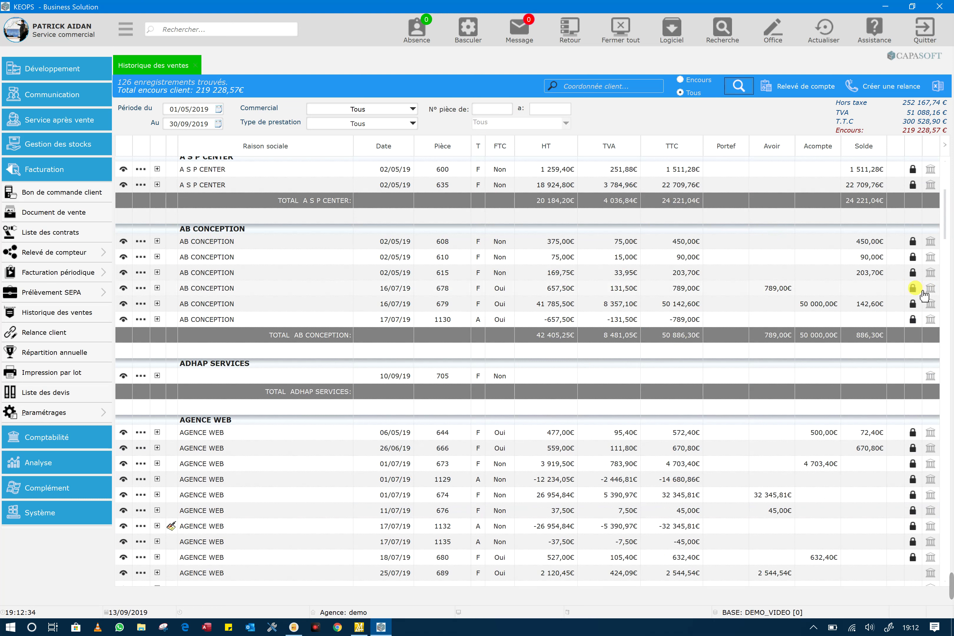
{"action": "left_click", "coordinate": [131, 291]}
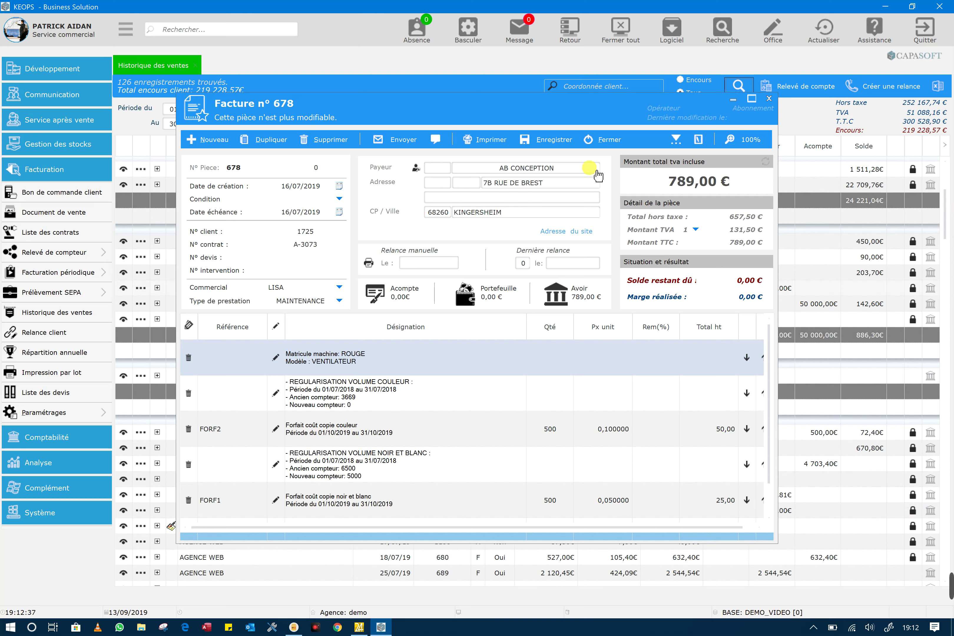
{"action": "left_click", "coordinate": [609, 140]}
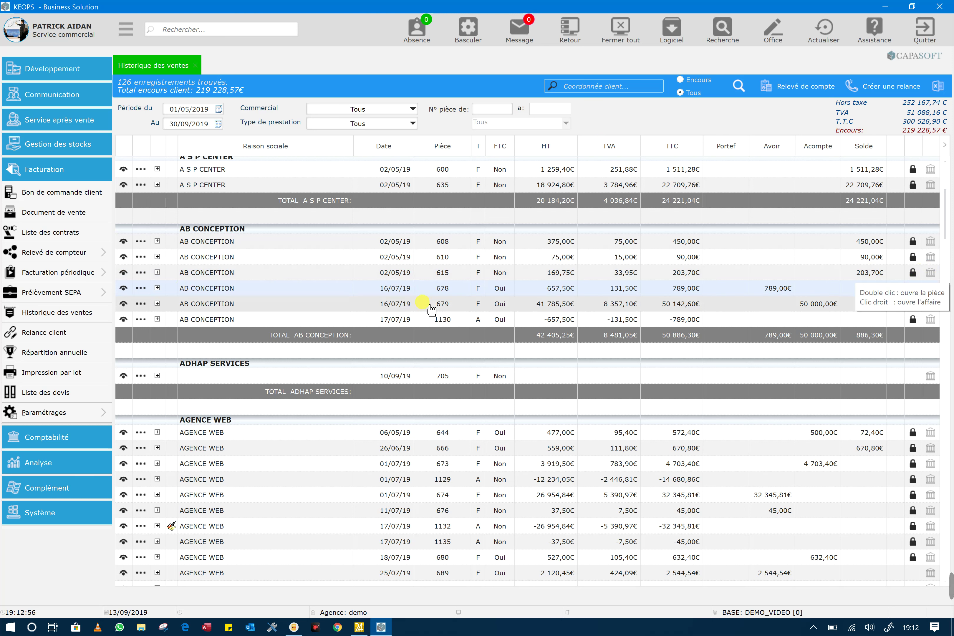
- Register a payment of 203,70 on AB CONCEPTION invoice 615 in the BNP journal with payment mode 1
{"action": "left_click", "coordinate": [140, 272]}
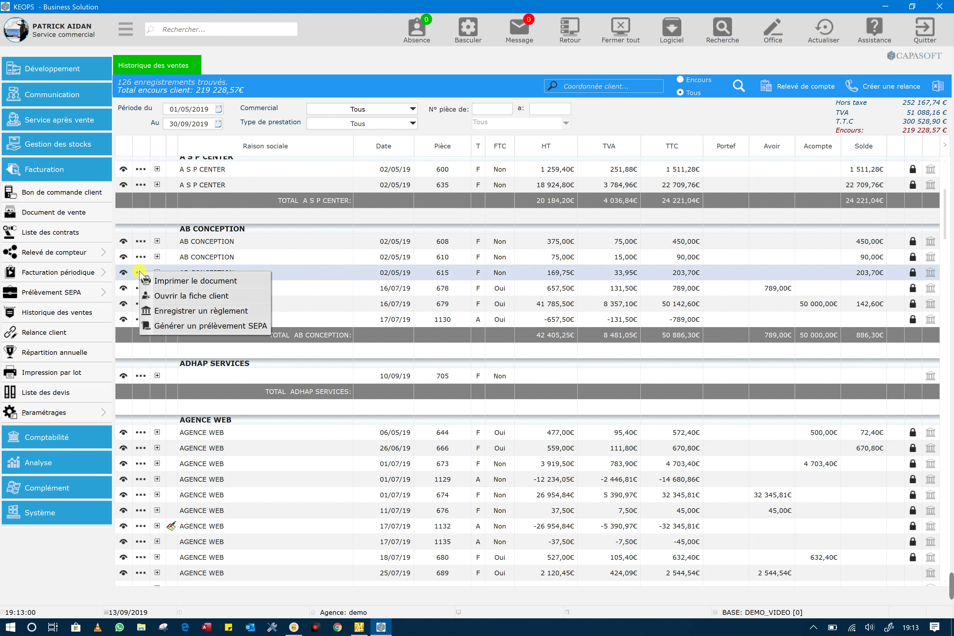
{"action": "left_click", "coordinate": [215, 312]}
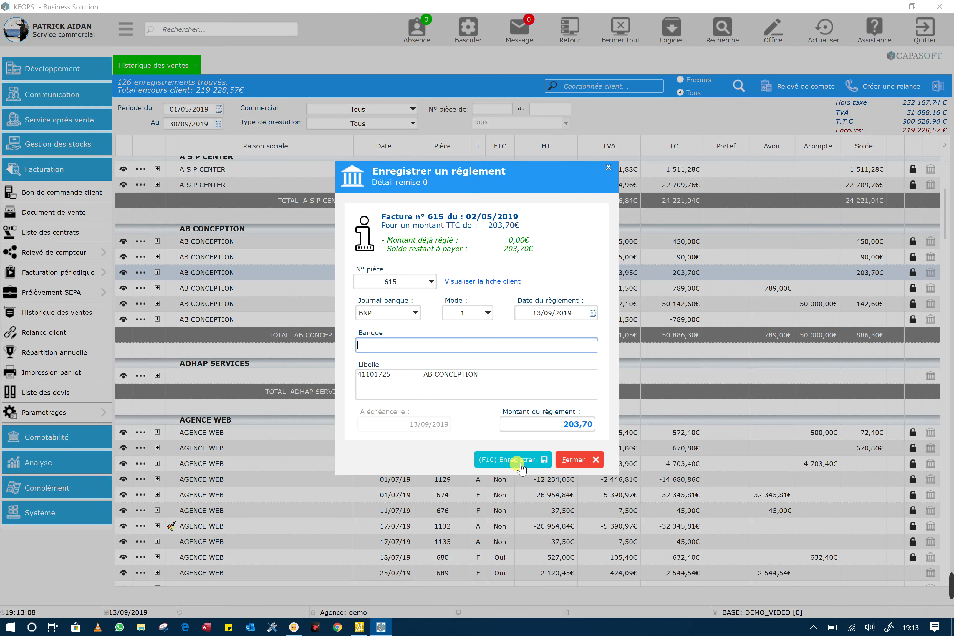
{"action": "left_click", "coordinate": [512, 459]}
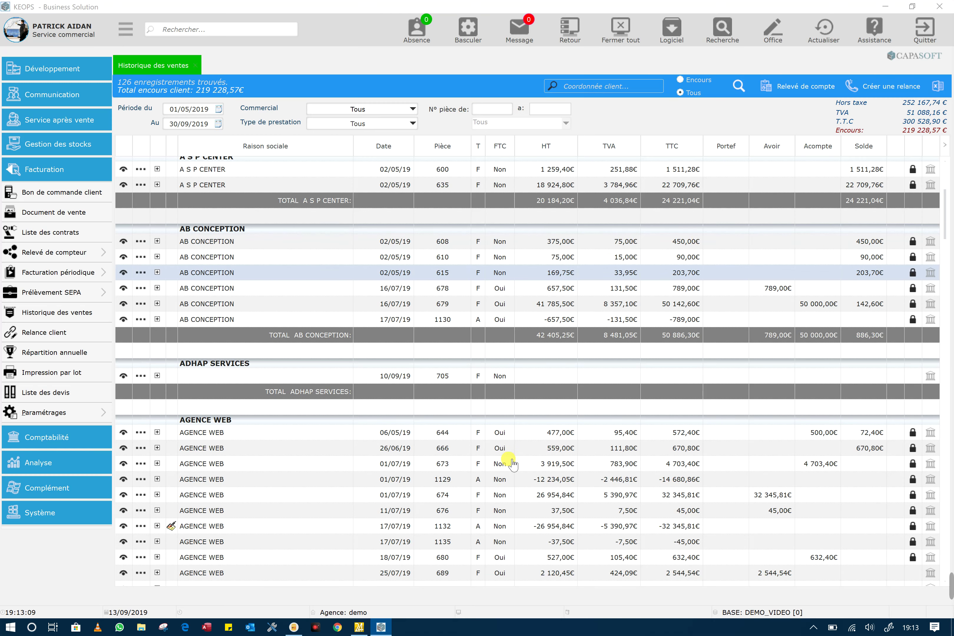
- Refresh the sales history, open AB CONCEPTION invoice 615 to check its deposit (Acompte) details, and close it
{"action": "left_click", "coordinate": [741, 86]}
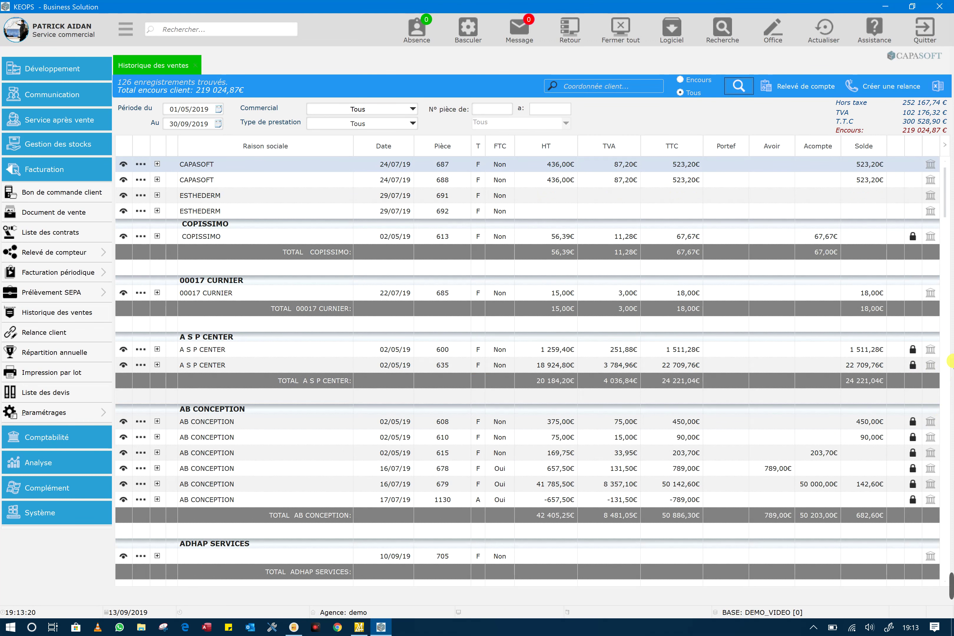
{"action": "left_click_drag", "start_coordinate": [951, 197], "coordinate": [949, 240]}
{"action": "left_click", "coordinate": [533, 197]}
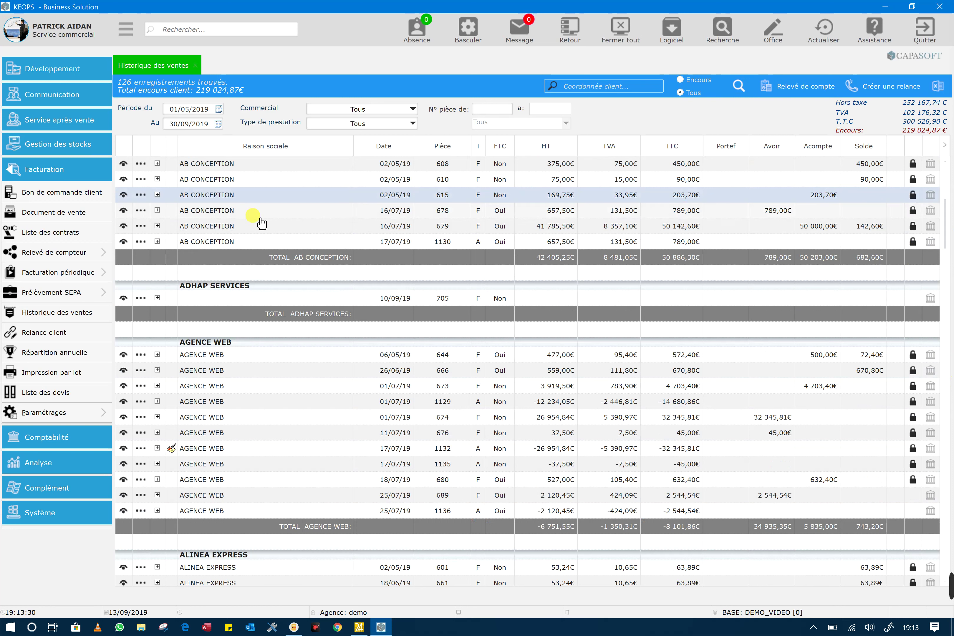
{"action": "left_click", "coordinate": [130, 199]}
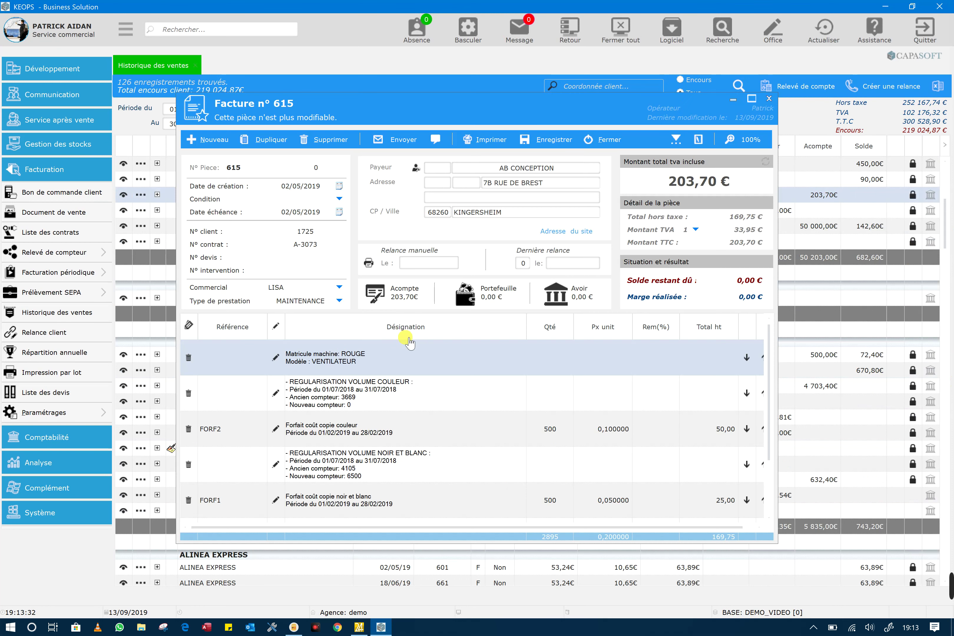
{"action": "left_click", "coordinate": [390, 297]}
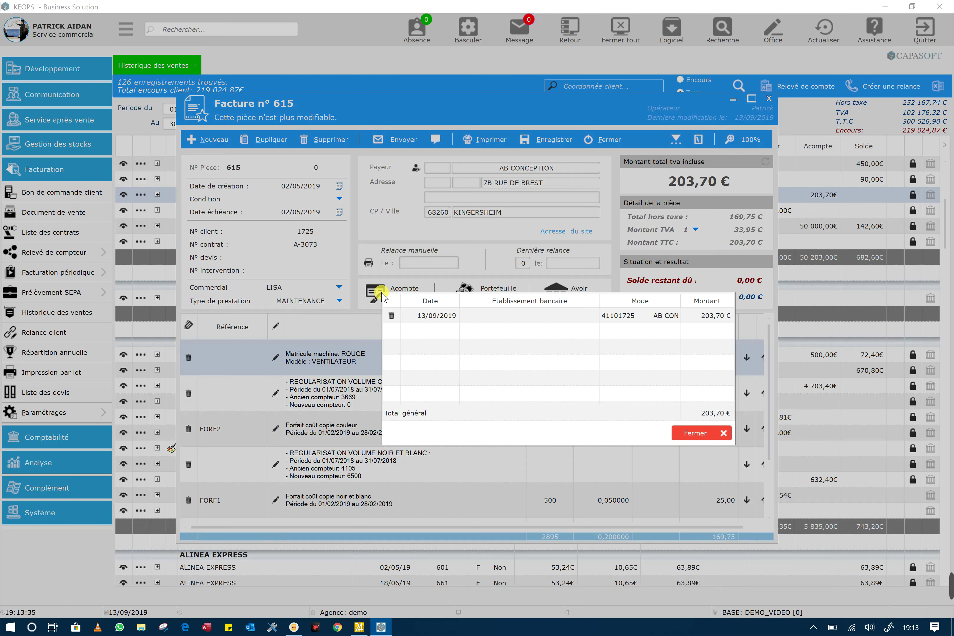
{"action": "left_click", "coordinate": [728, 434]}
{"action": "left_click", "coordinate": [698, 436]}
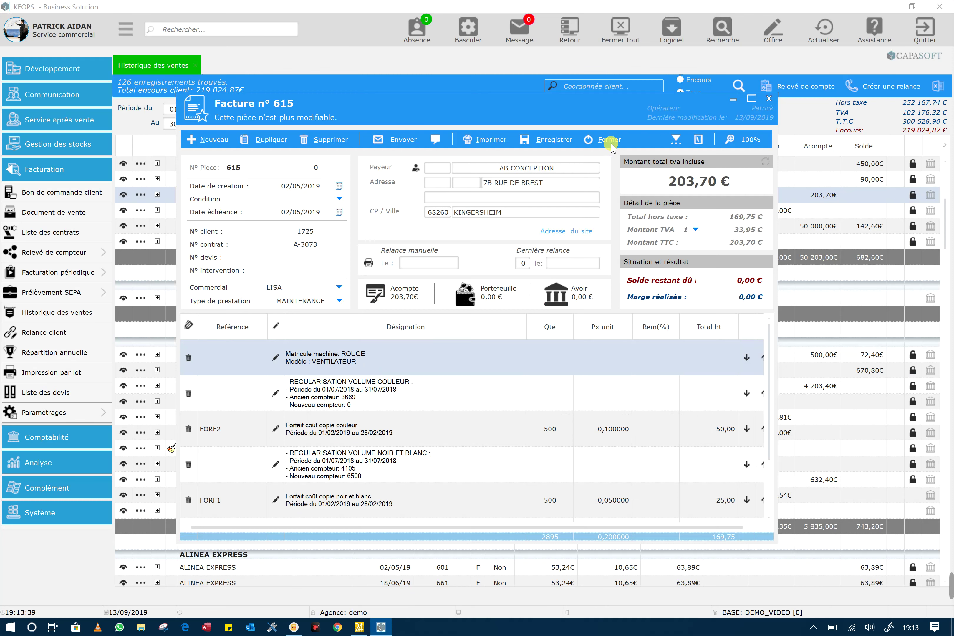
{"action": "left_click", "coordinate": [610, 142]}
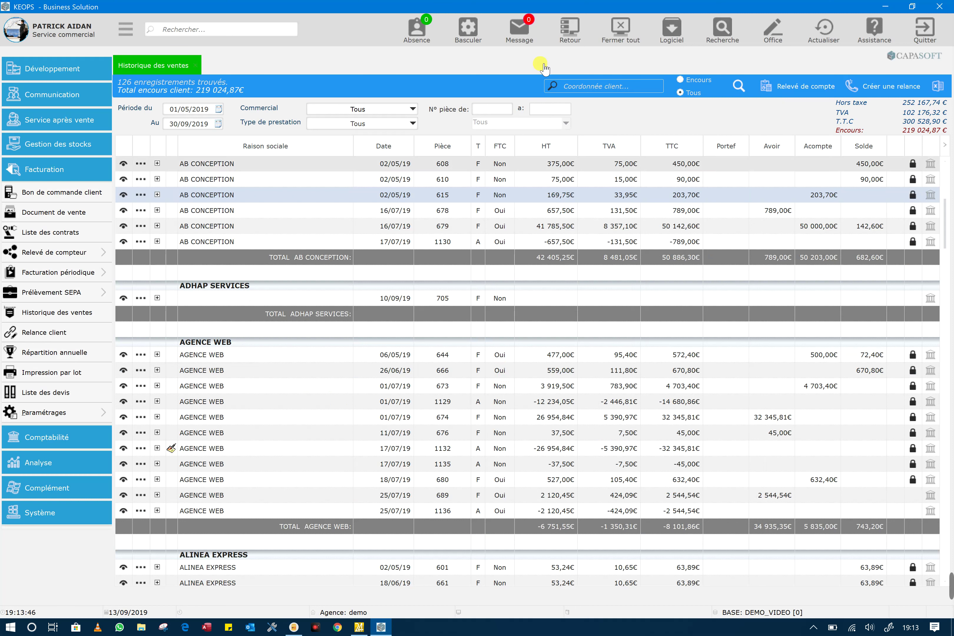
- Filter the sales history by client "capaso" and restrict it to outstanding invoices (Encours)
{"action": "left_click", "coordinate": [574, 85]}
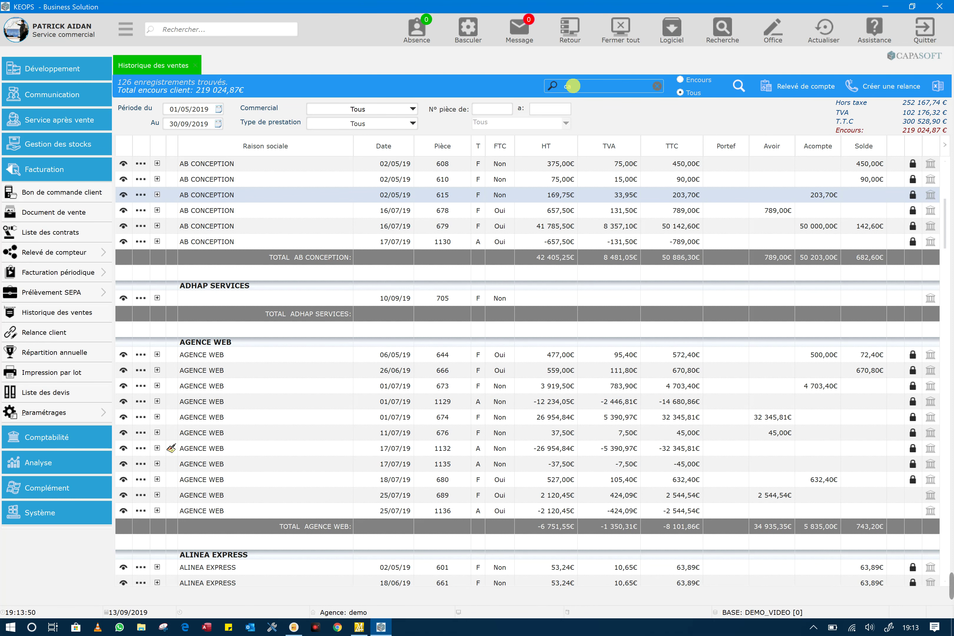
{"action": "key", "text": "Return"}
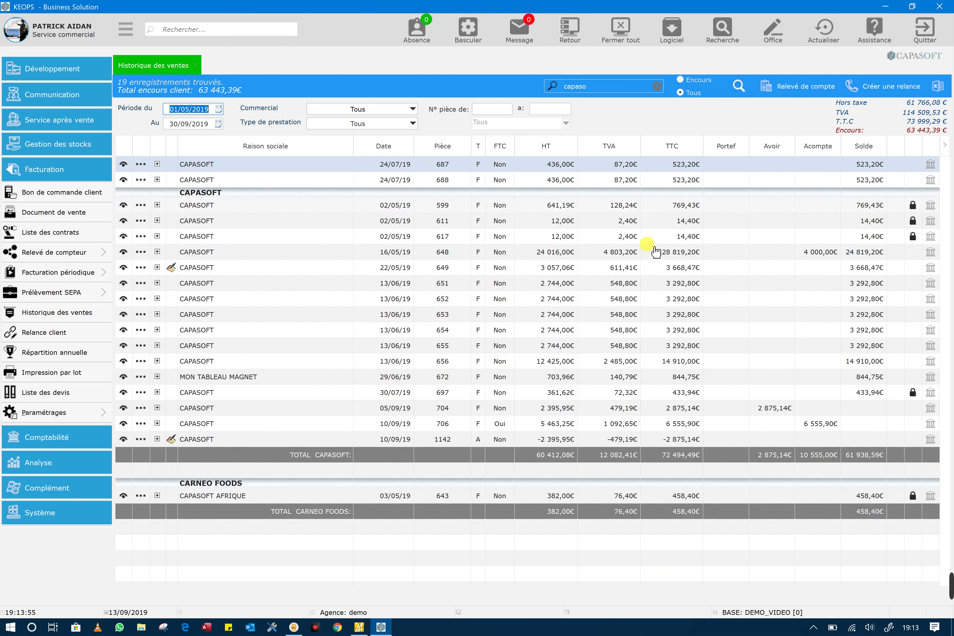
{"action": "left_click", "coordinate": [681, 80]}
{"action": "left_click", "coordinate": [738, 86]}
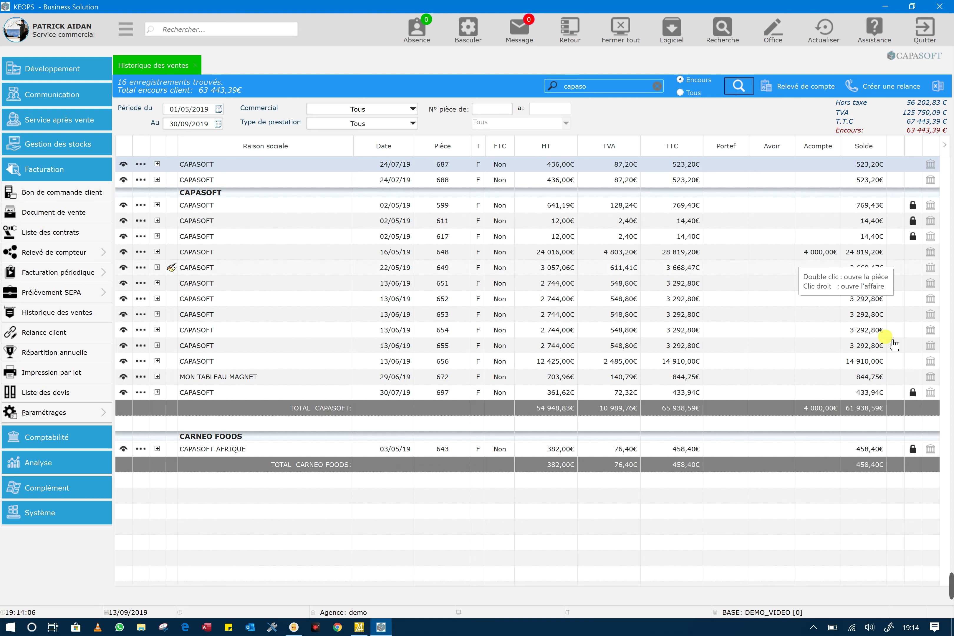
- Clear the client filter and list the outstanding invoices of all clients
{"action": "left_click", "coordinate": [657, 86]}
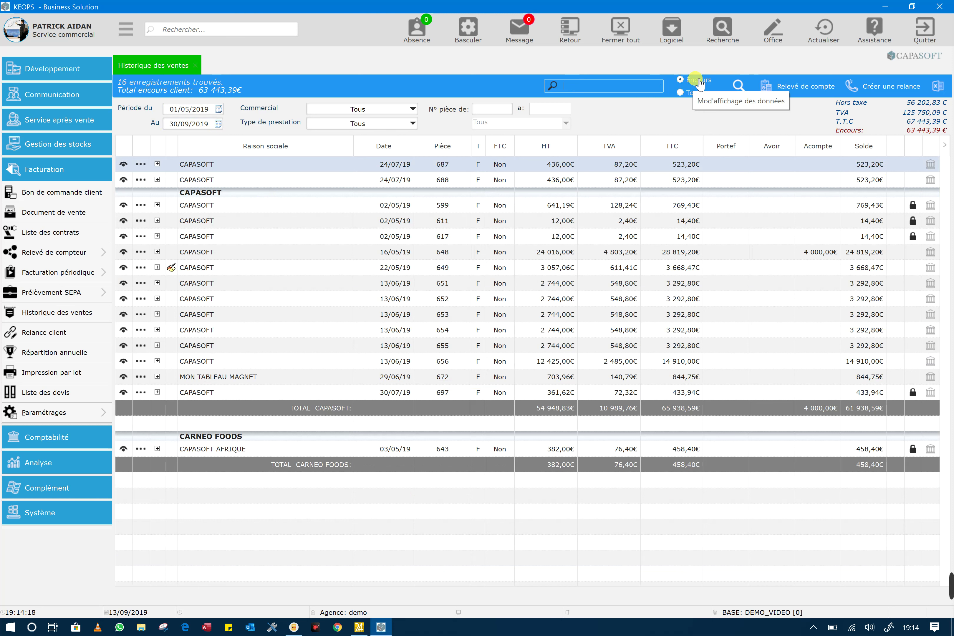
{"action": "left_click", "coordinate": [740, 86]}
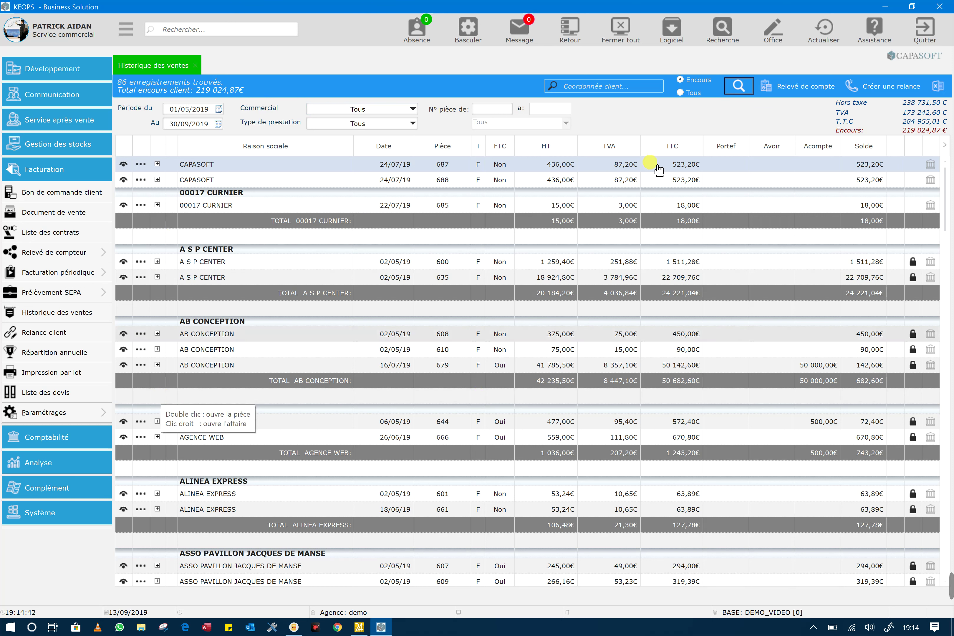
- Filter the outstanding invoices by client "agence w" and generate that client's account statement (Relevé de compte) as a Relance document
{"action": "left_click", "coordinate": [603, 89]}
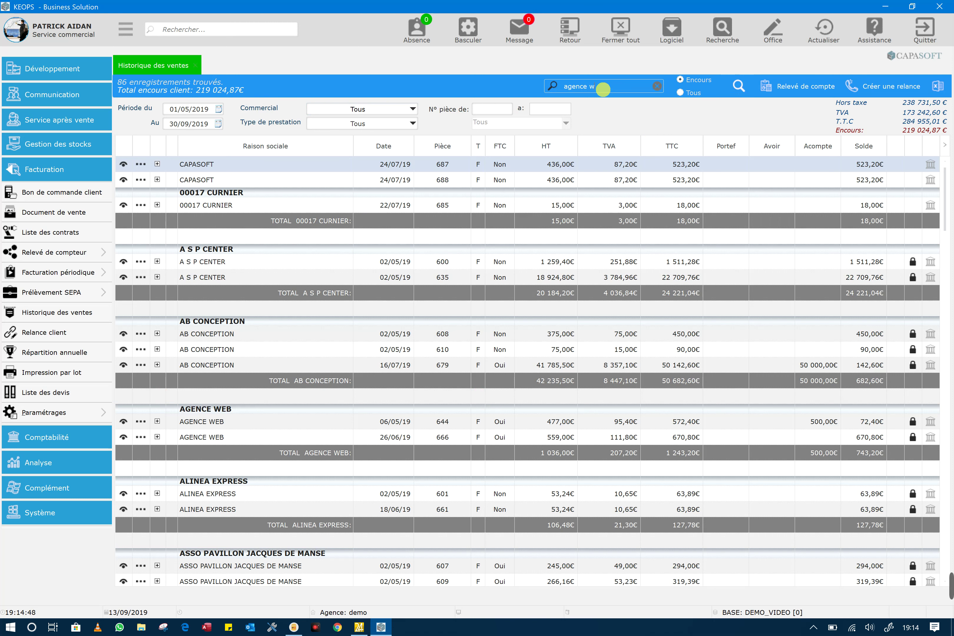
{"action": "left_click", "coordinate": [741, 86]}
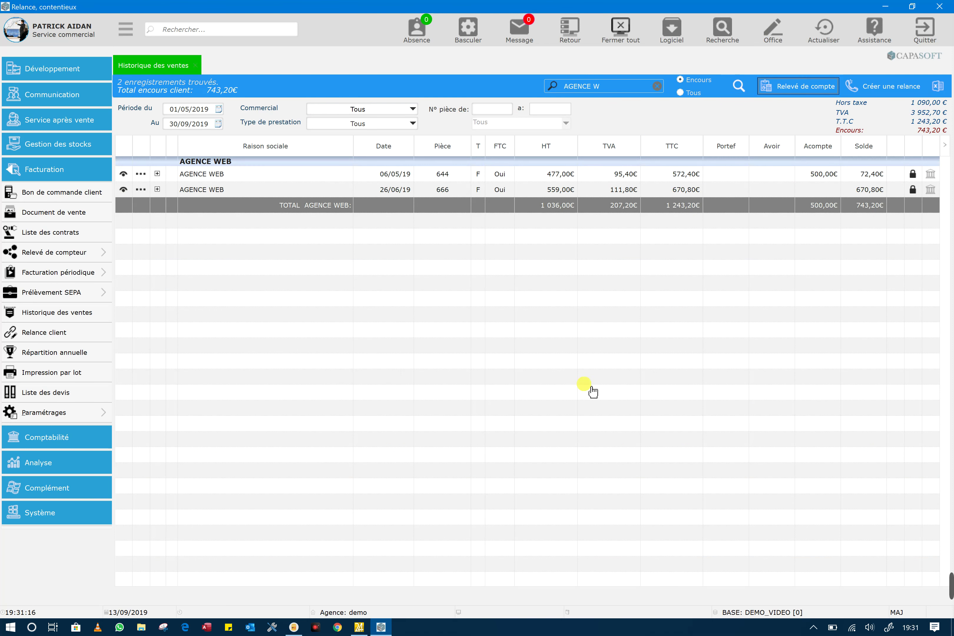
{"action": "left_click", "coordinate": [799, 86]}
{"action": "left_click", "coordinate": [793, 87]}
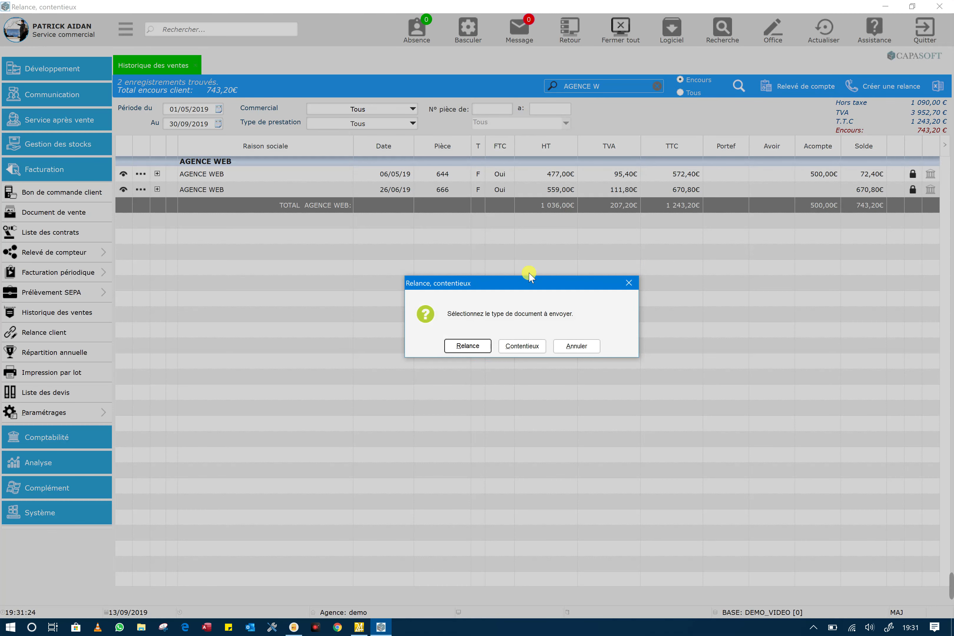
{"action": "left_click", "coordinate": [461, 349]}
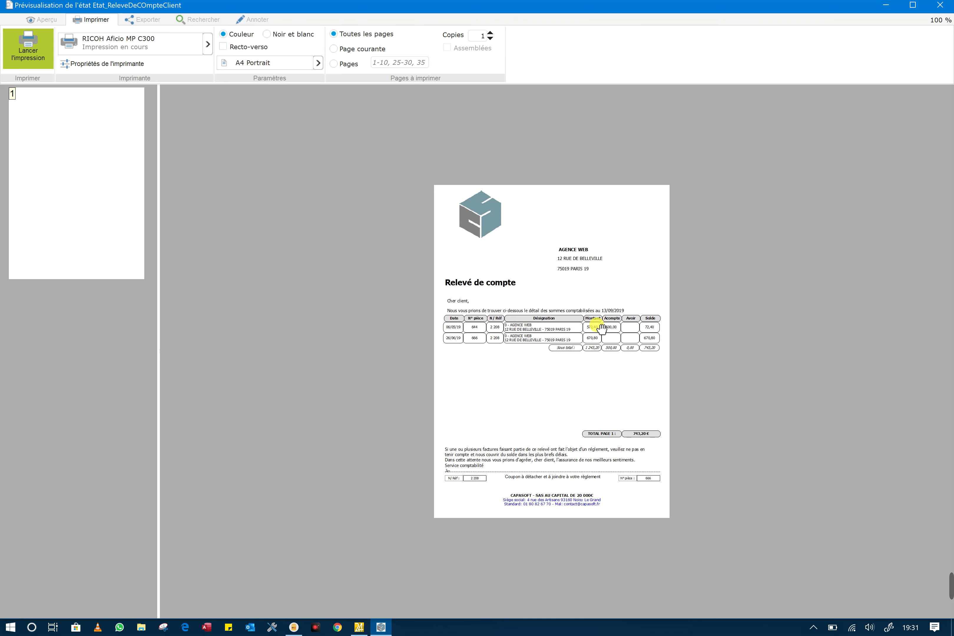
- Examine the AGENCE WEB account statement and its export options, then close the preview
{"action": "scroll", "coordinate": [601, 327], "scroll_direction": "up", "scroll_amount": 3}
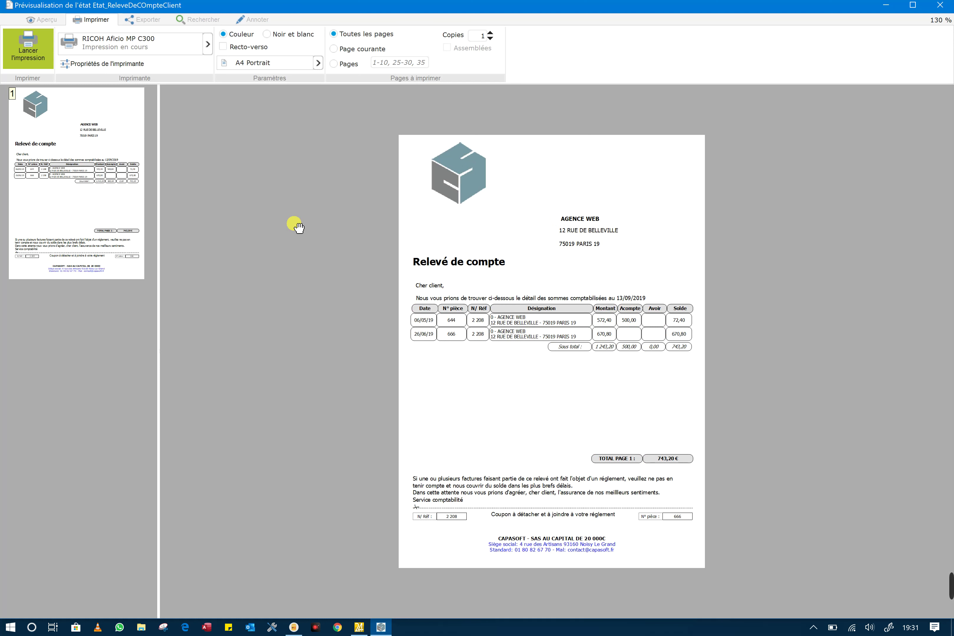
{"action": "left_click", "coordinate": [143, 20]}
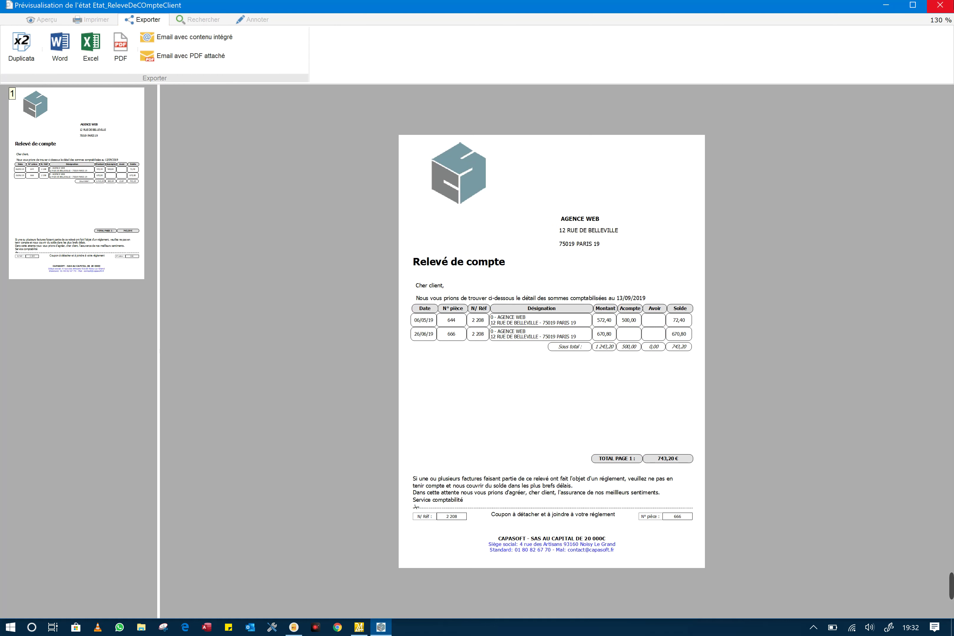
{"action": "left_click", "coordinate": [941, 5]}
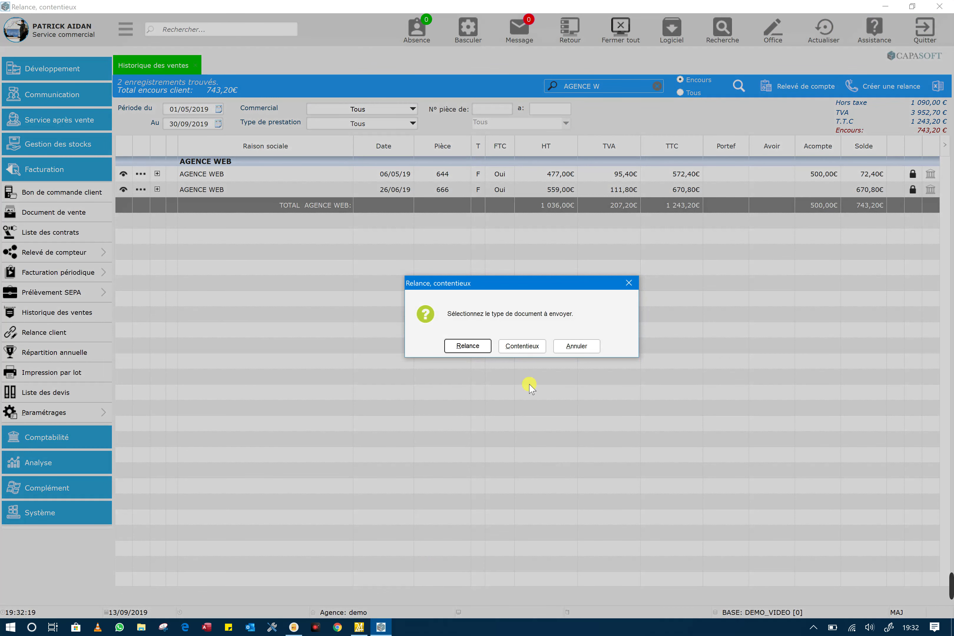
- Generate the Contentieux document for AGENCE WEB, examine its two pages of invoice details, and close the preview
{"action": "left_click", "coordinate": [533, 348]}
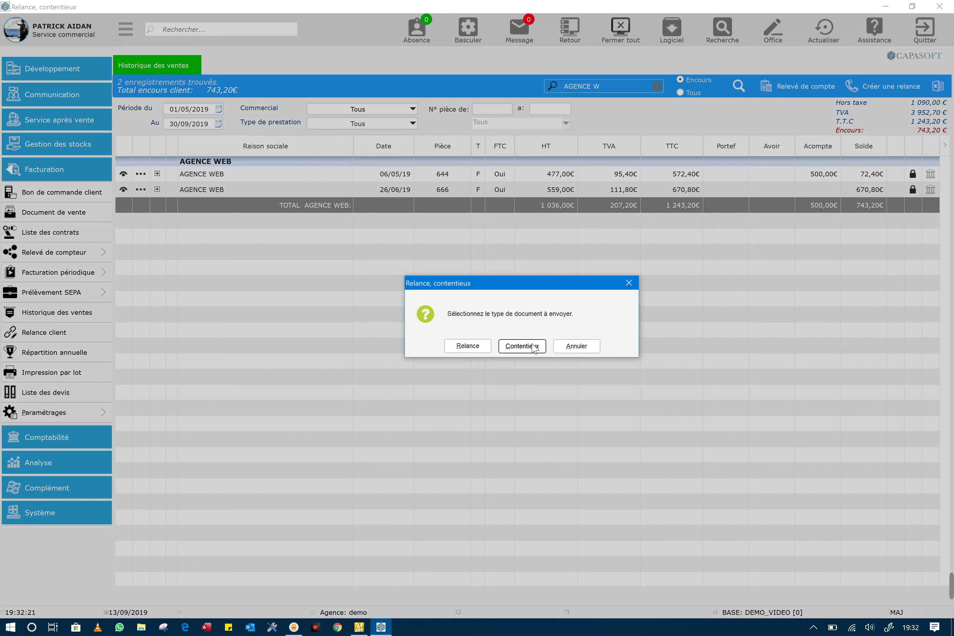
{"action": "left_click", "coordinate": [533, 348]}
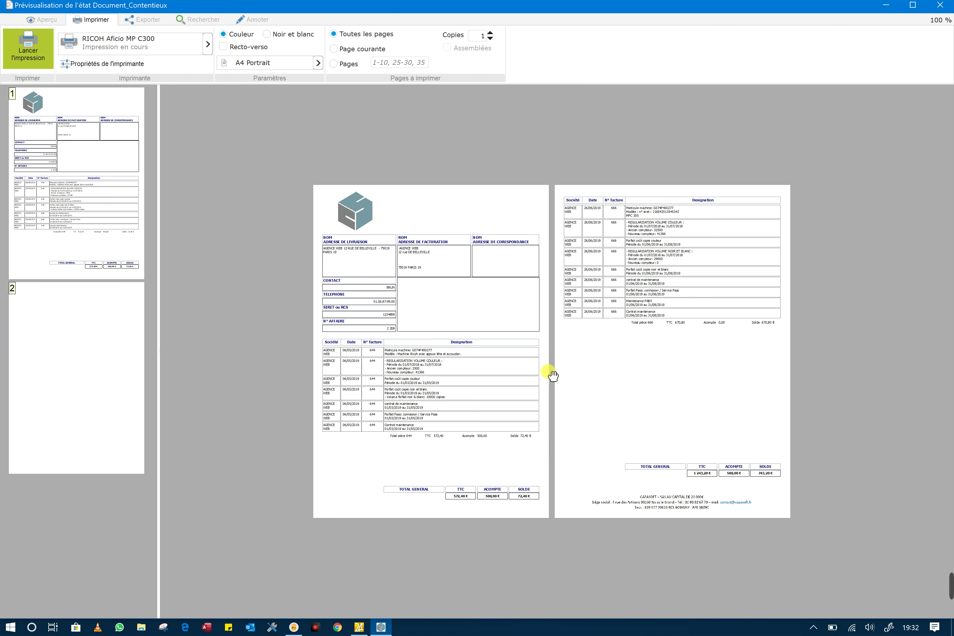
{"action": "scroll", "coordinate": [443, 374], "scroll_direction": "up", "scroll_amount": 3}
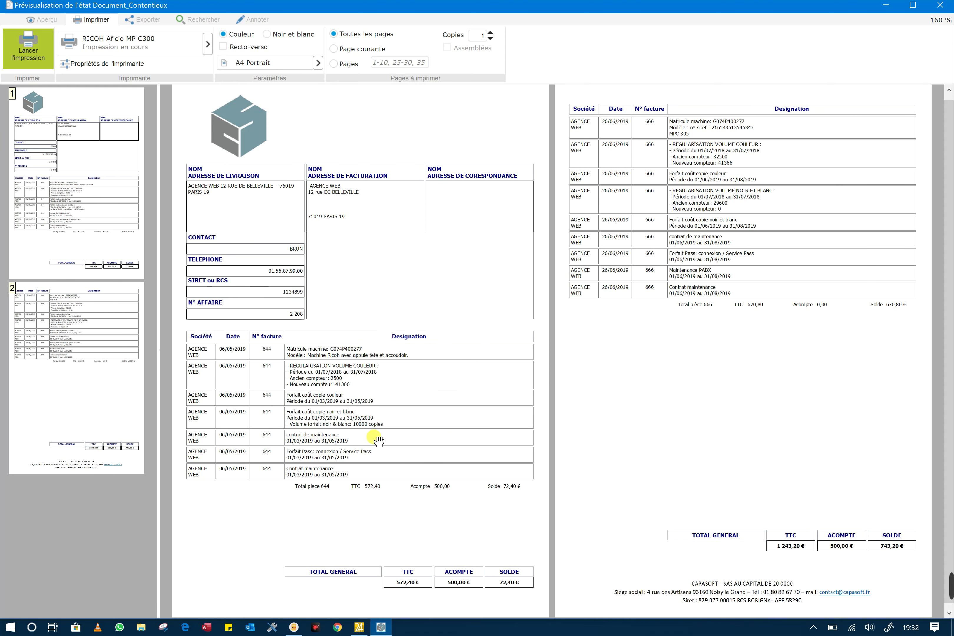
{"action": "scroll", "coordinate": [405, 387], "scroll_direction": "down", "scroll_amount": 3}
{"action": "scroll", "coordinate": [404, 387], "scroll_direction": "down", "scroll_amount": 4}
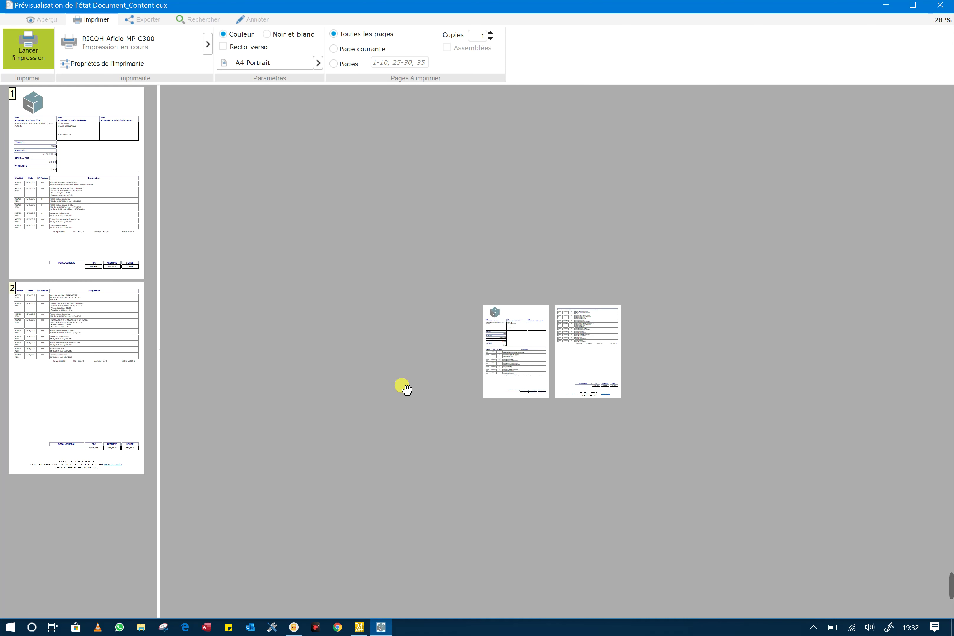
{"action": "left_click", "coordinate": [941, 6]}
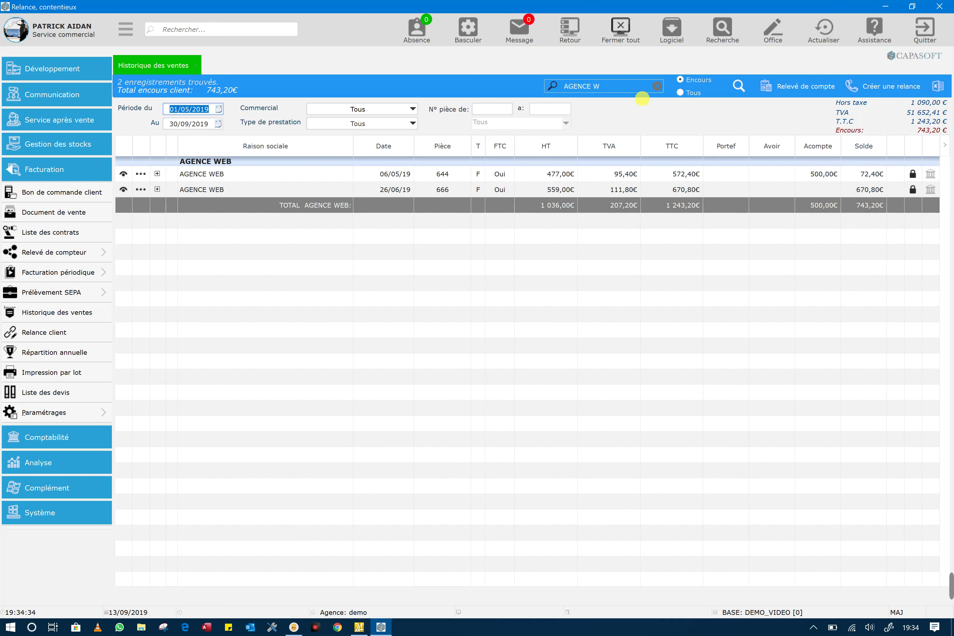
- List the outstanding invoices of all clients again and display the line details of AGENCE WEB invoice 644
{"action": "left_click", "coordinate": [657, 86]}
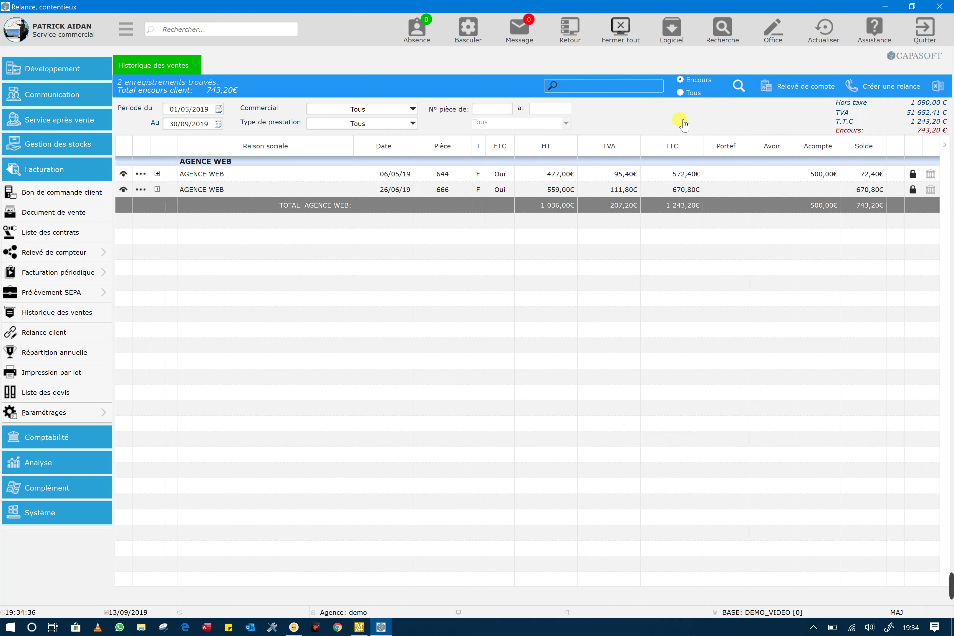
{"action": "left_click", "coordinate": [740, 86]}
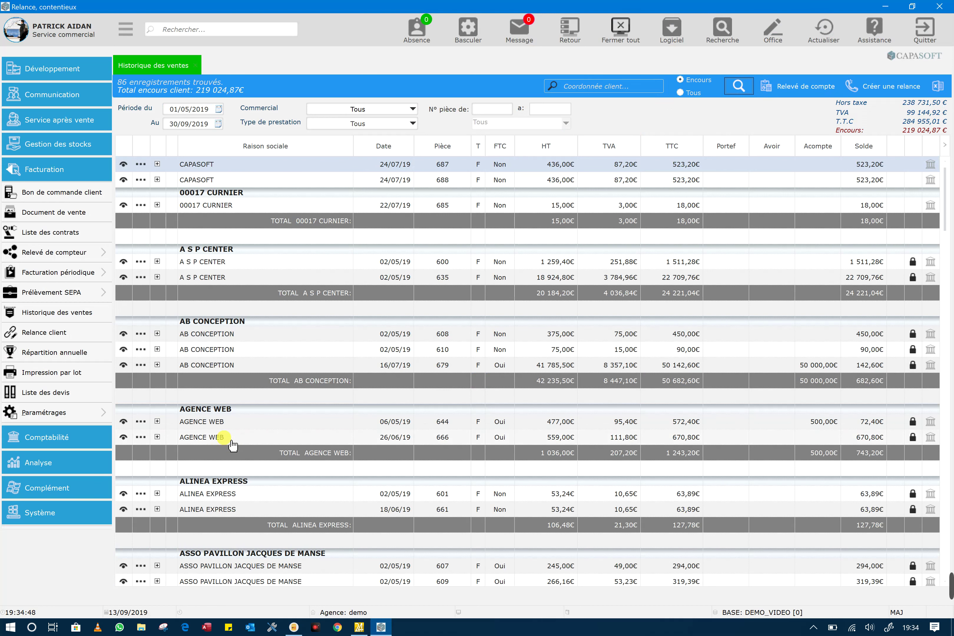
{"action": "left_click", "coordinate": [157, 423]}
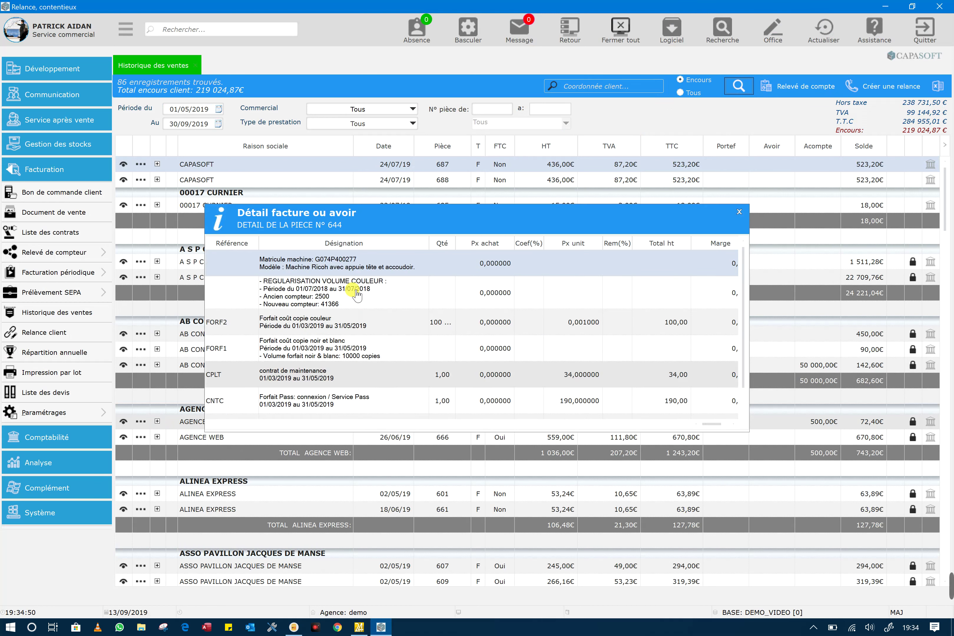